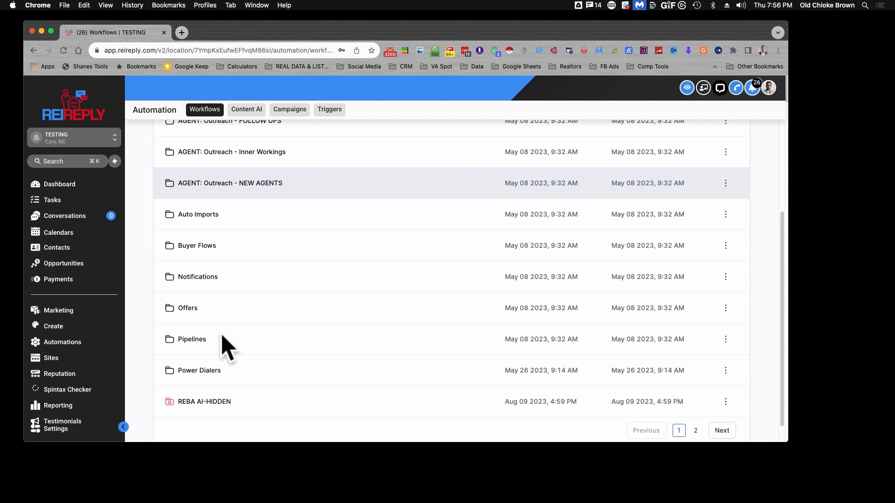
- Create a new workflow from scratch
{"action": "scroll", "coordinate": [223, 347], "scroll_direction": "up", "scroll_amount": 1}
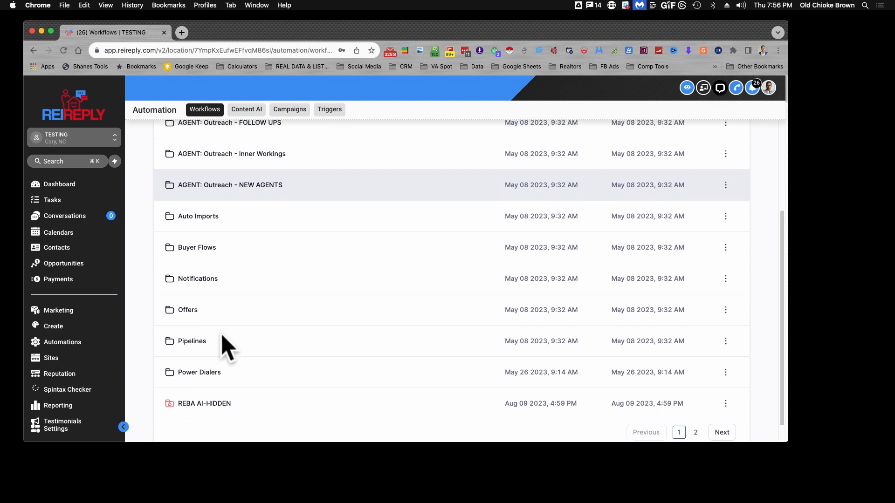
{"action": "scroll", "coordinate": [223, 347], "scroll_direction": "up", "scroll_amount": 5}
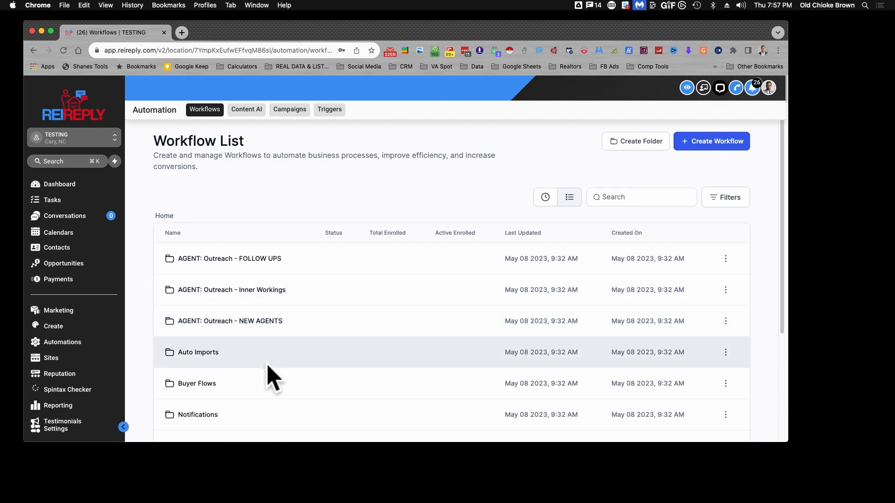
{"action": "scroll", "coordinate": [268, 367], "scroll_direction": "down", "scroll_amount": 1}
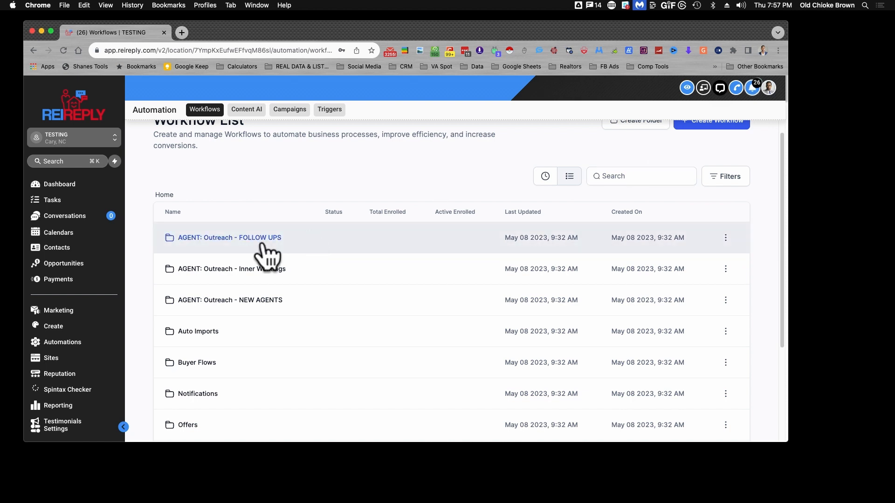
{"action": "scroll", "coordinate": [571, 162], "scroll_direction": "up", "scroll_amount": 1}
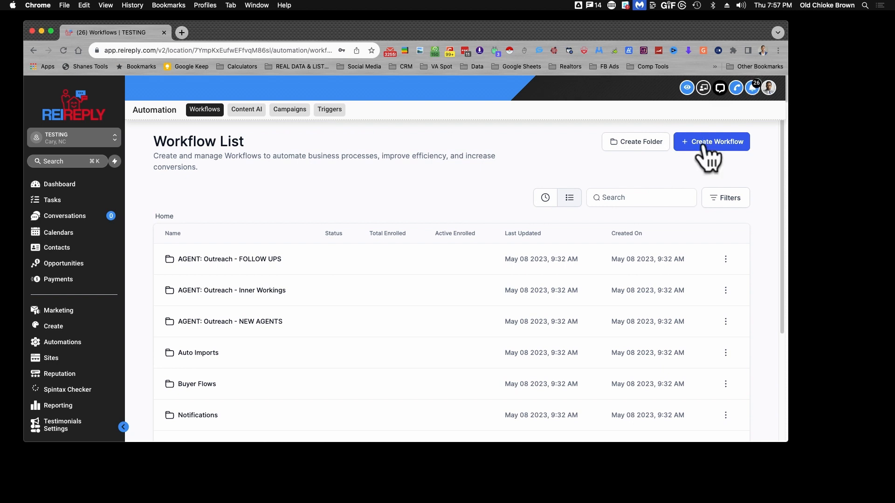
{"action": "left_click", "coordinate": [706, 144]}
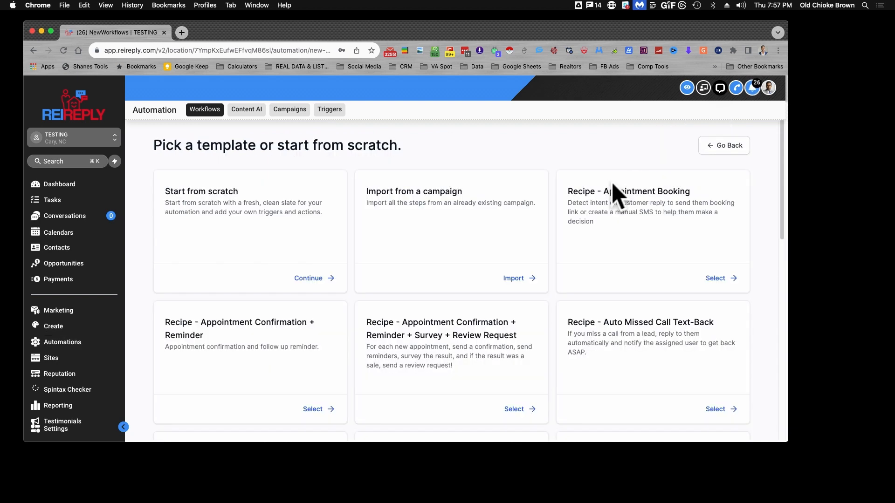
{"action": "left_click", "coordinate": [315, 280]}
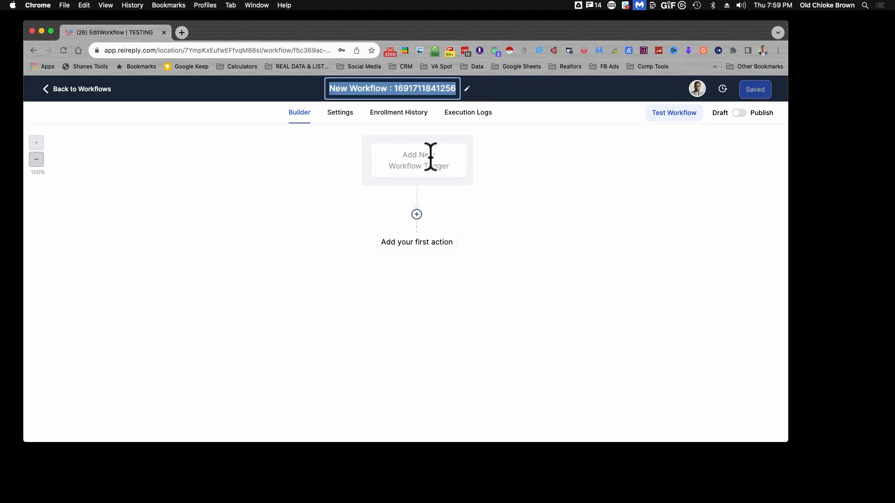
{"action": "left_click", "coordinate": [316, 227]}
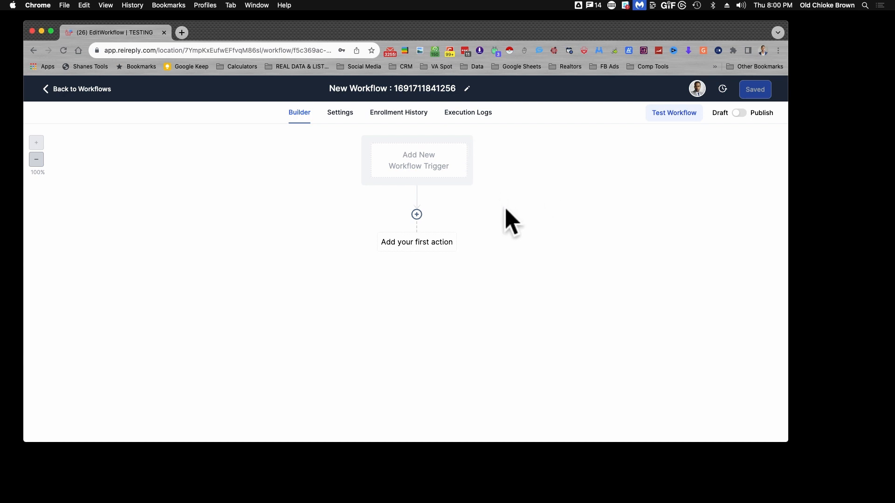
- Rename the workflow as "Follow Up Workflow 1"
{"action": "left_click", "coordinate": [406, 90]}
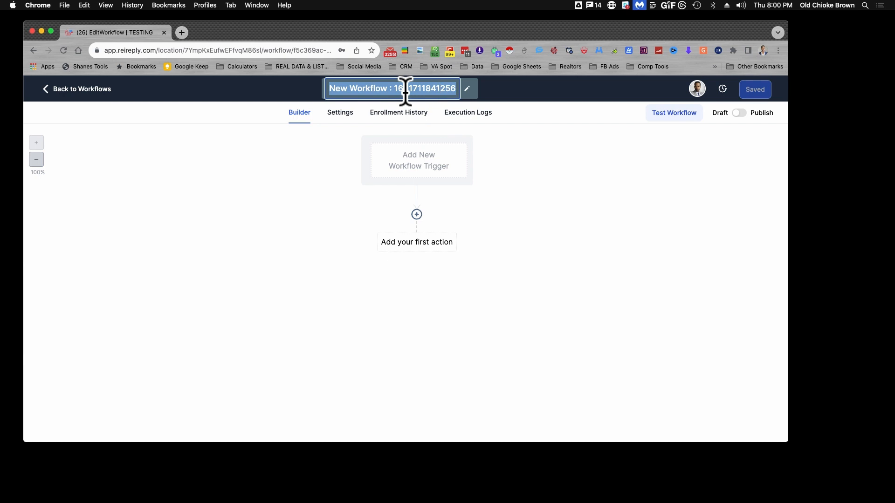
{"action": "type", "text": "Folllow "}
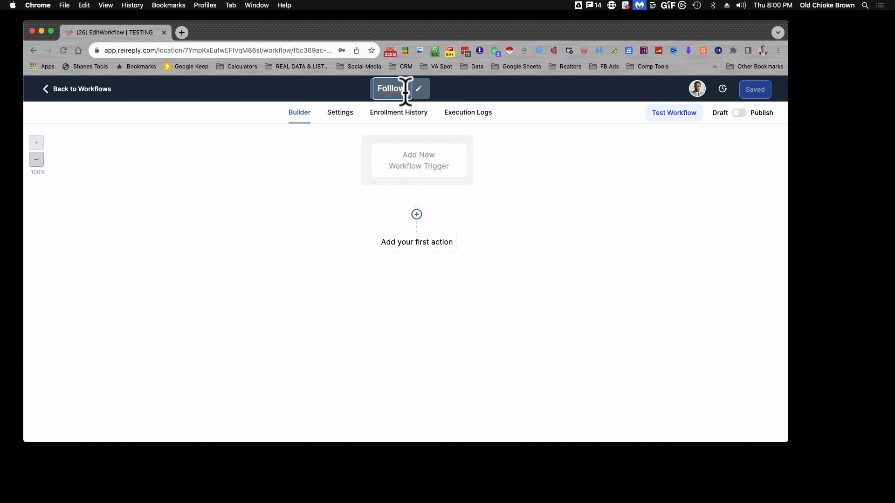
{"action": "type", "text": "Up Work"}
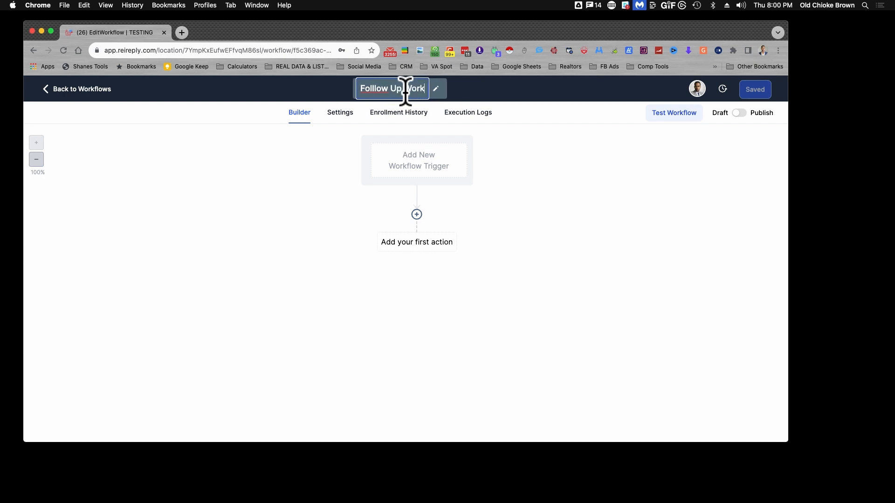
{"action": "type", "text": "flow 1"}
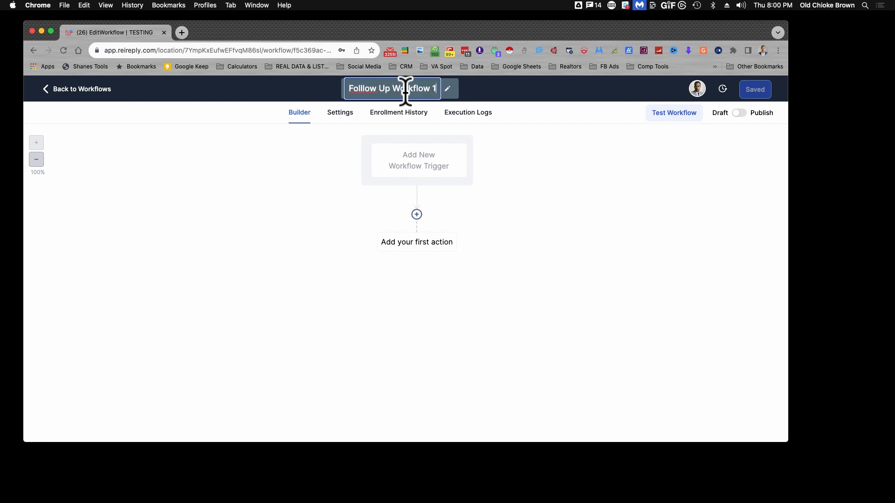
{"action": "left_click", "coordinate": [359, 89]}
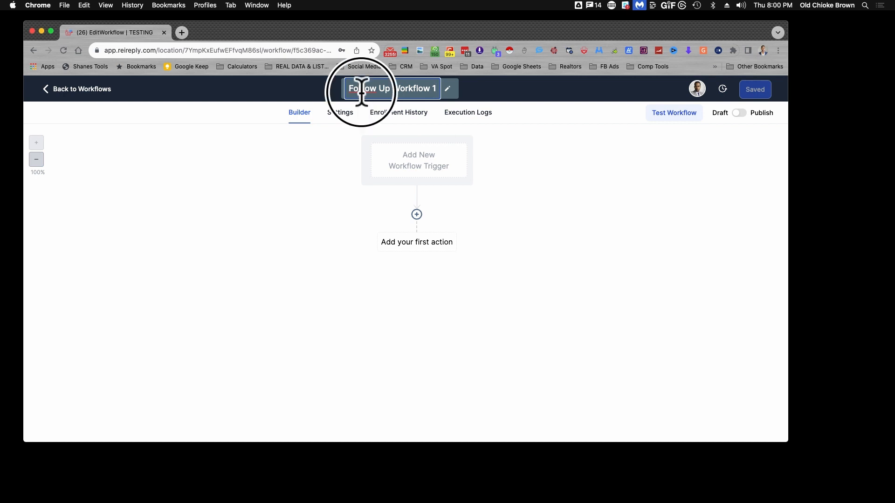
{"action": "key", "text": "BackSpace"}
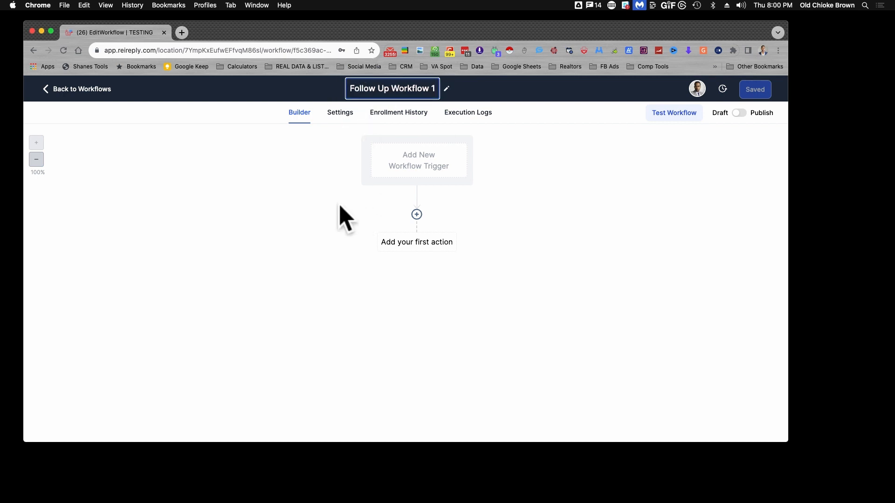
{"action": "key", "text": "Return"}
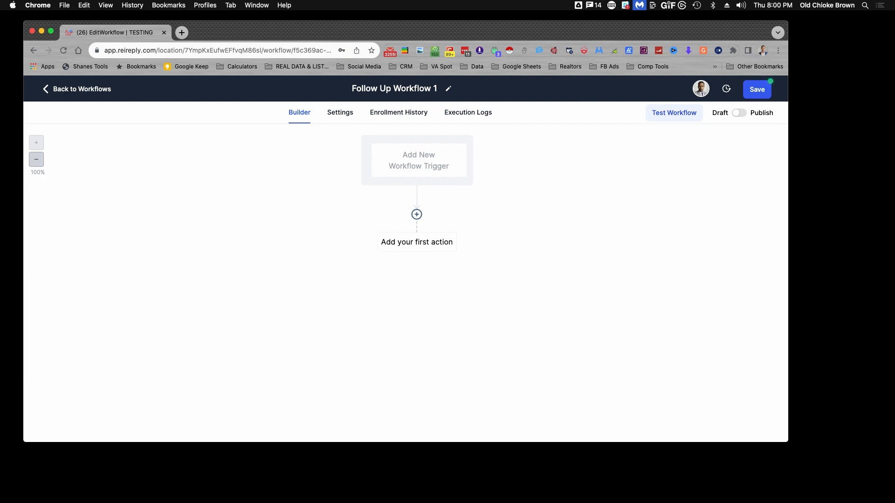
- Add a Contact Tag trigger to the workflow and name it "Follow Up Tag"
{"action": "left_click", "coordinate": [416, 181]}
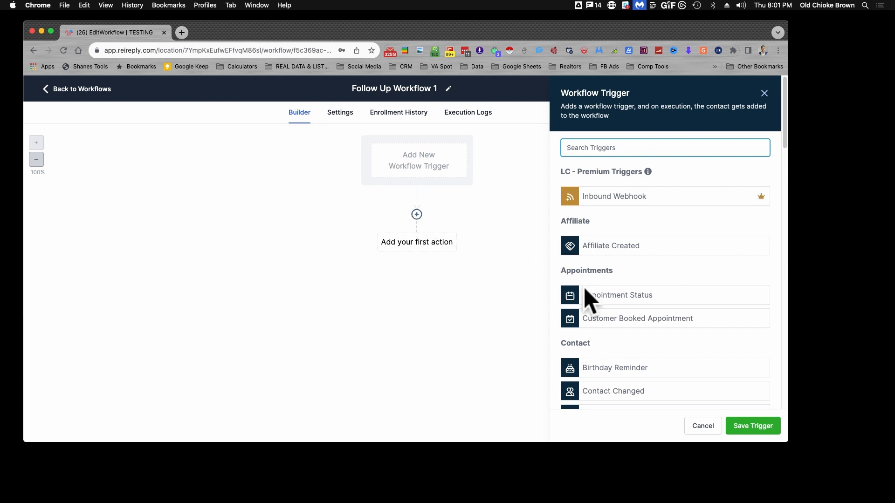
{"action": "scroll", "coordinate": [588, 298], "scroll_direction": "down", "scroll_amount": 10}
{"action": "scroll", "coordinate": [616, 242], "scroll_direction": "up", "scroll_amount": 10}
{"action": "type", "text": "tag"}
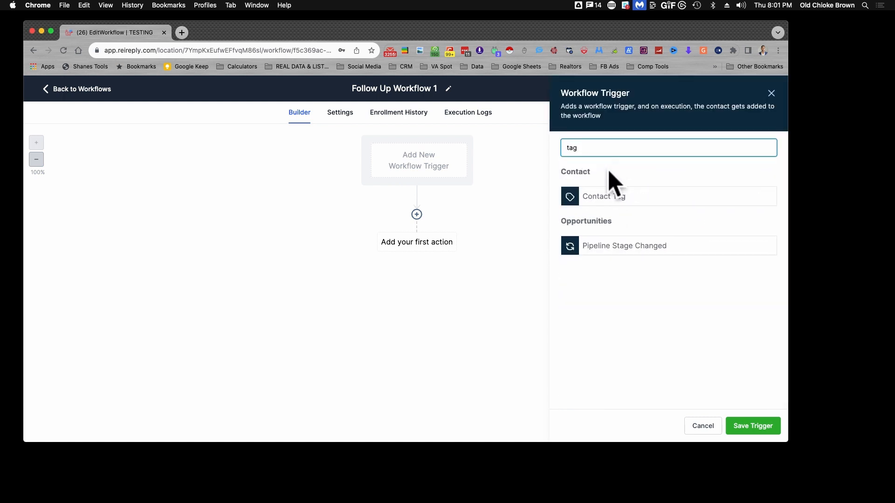
{"action": "left_click", "coordinate": [604, 200]}
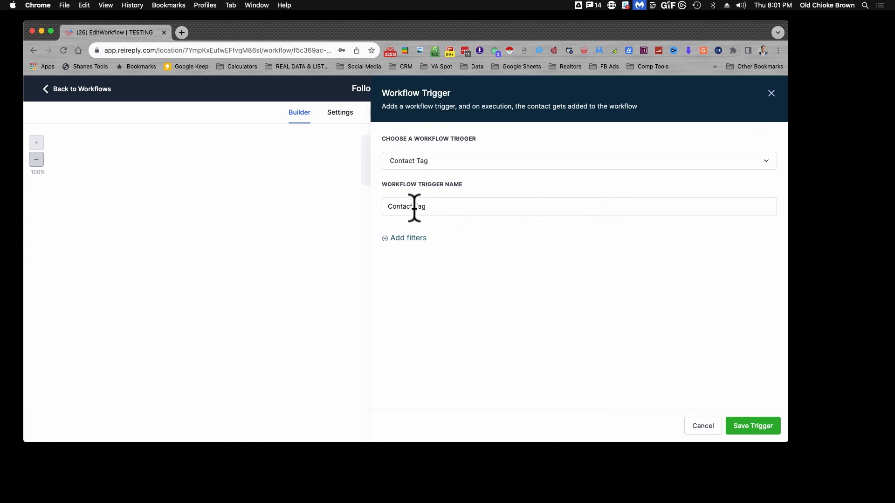
{"action": "left_click_drag", "start_coordinate": [414, 208], "coordinate": [380, 208]}
{"action": "type", "text": "Follow Up"}
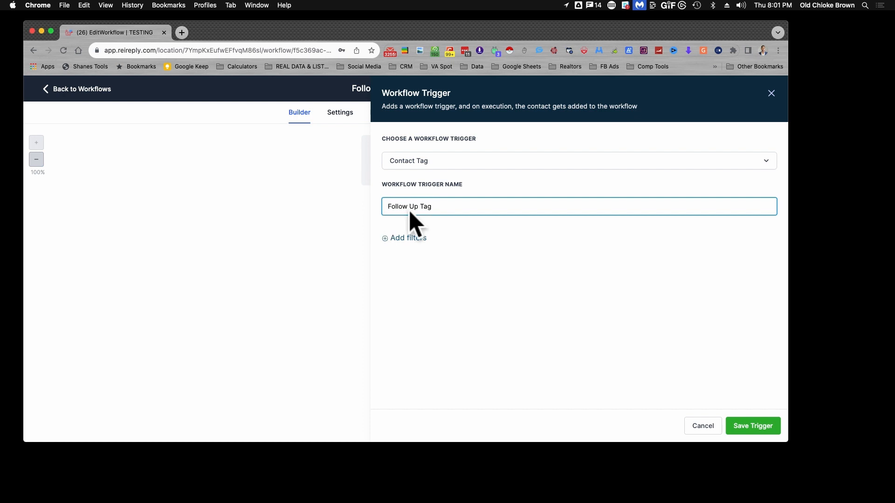
- Add a Tag Added filter with the new tag "follow up*" to the trigger and save the trigger
{"action": "left_click", "coordinate": [409, 238]}
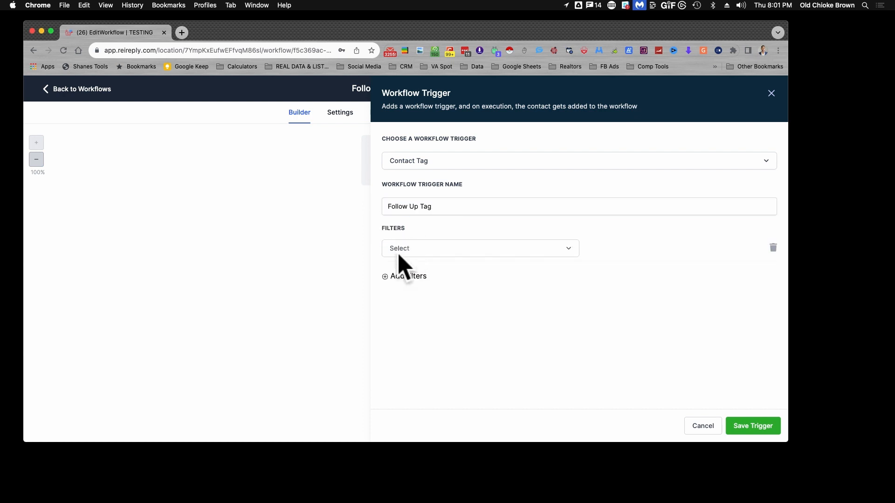
{"action": "left_click", "coordinate": [416, 249]}
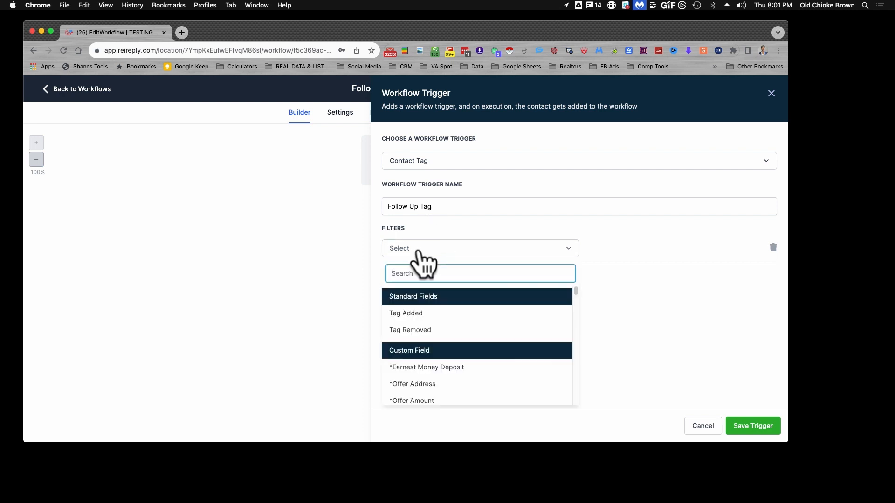
{"action": "left_click", "coordinate": [410, 314]}
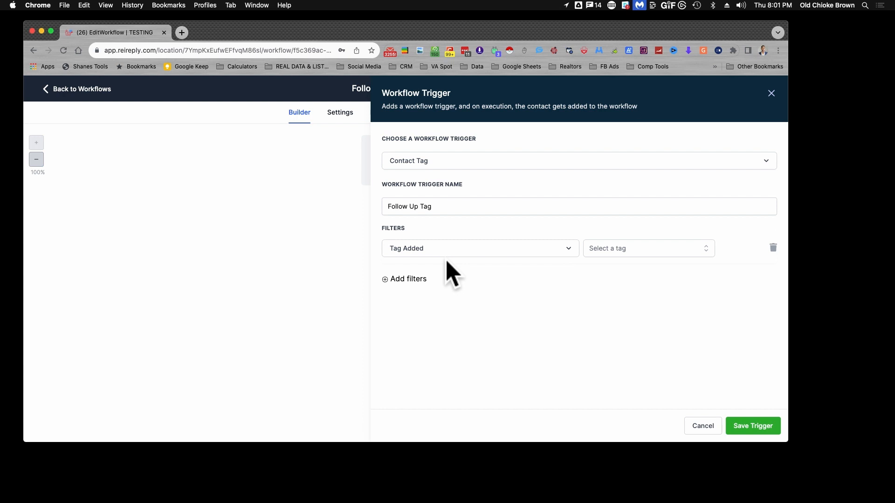
{"action": "left_click", "coordinate": [613, 254]}
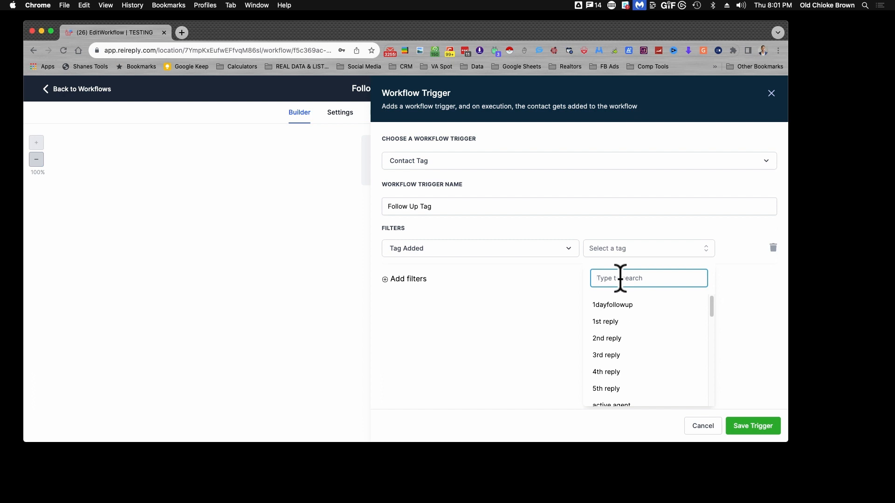
{"action": "type", "text": "Foll"}
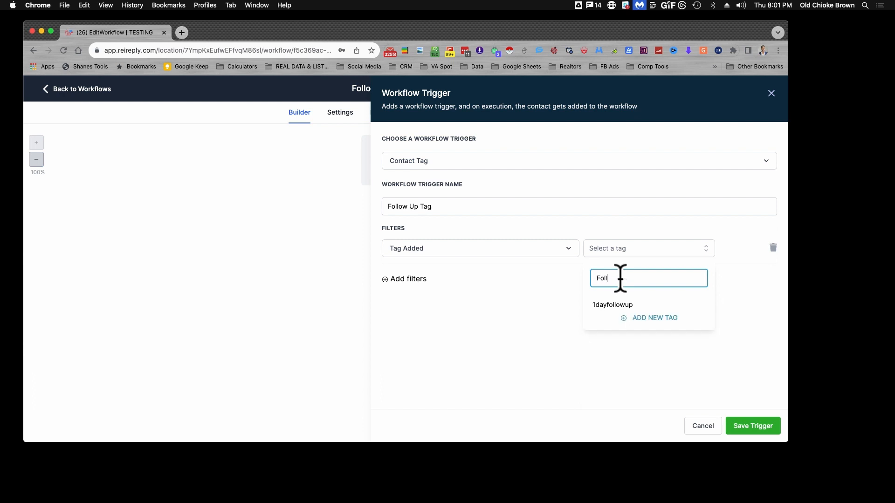
{"action": "type", "text": "ow"}
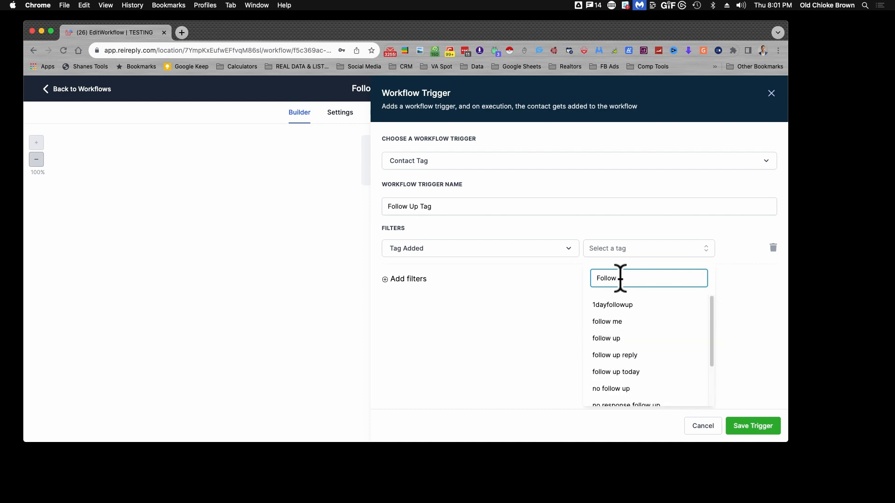
{"action": "type", "text": " u"}
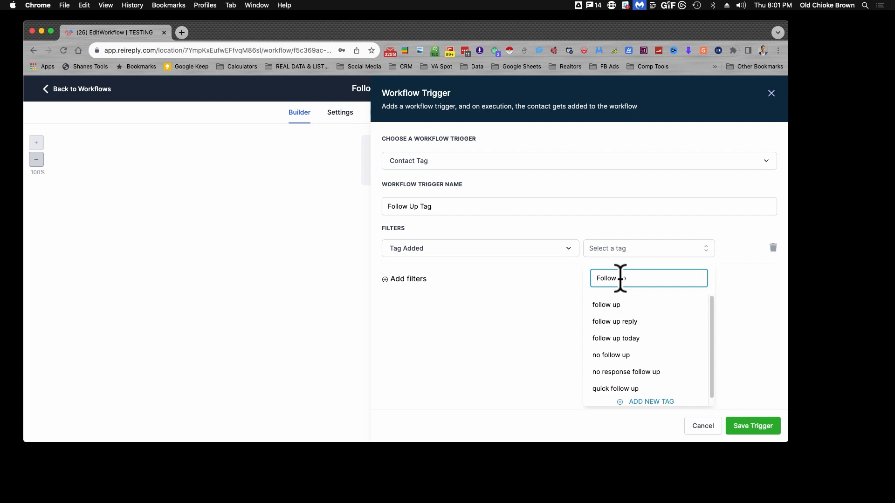
{"action": "type", "text": "p*"}
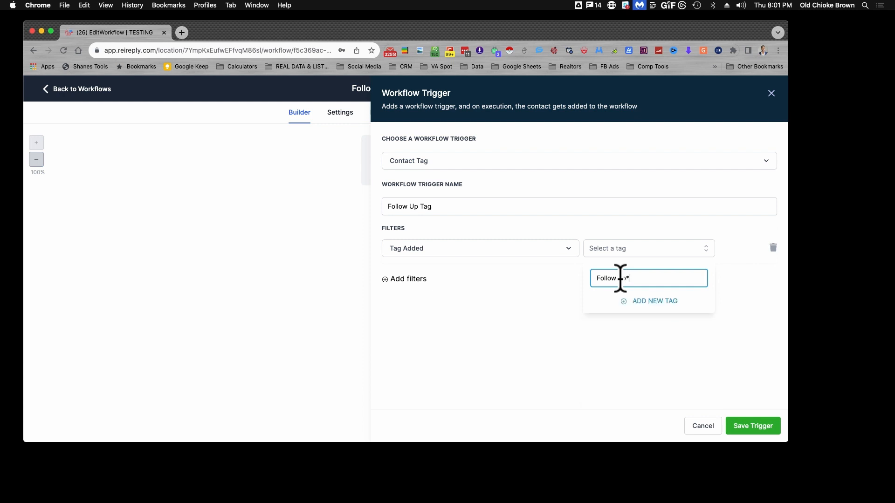
{"action": "left_click", "coordinate": [632, 302]}
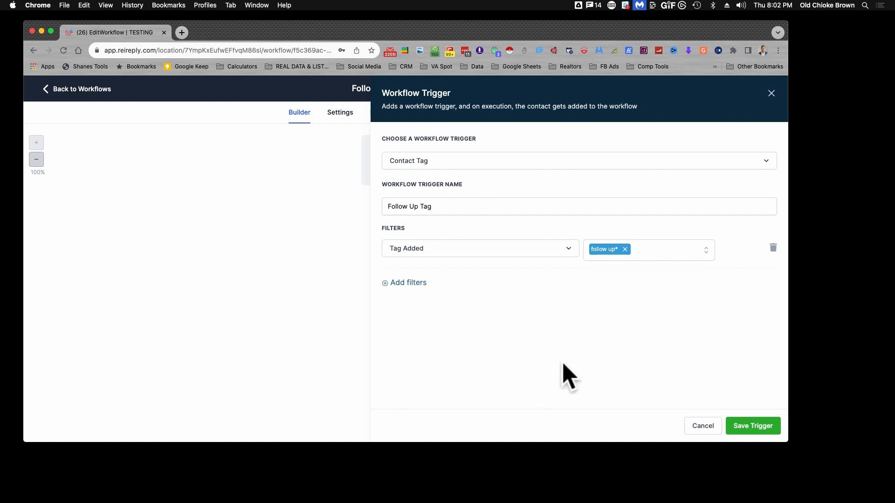
{"action": "left_click", "coordinate": [742, 429]}
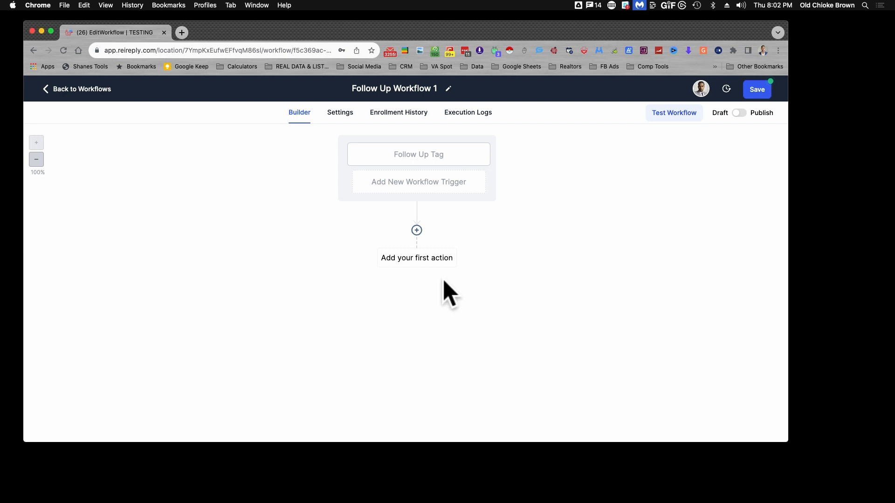
- Start adding the workflow's first action below the trigger
{"action": "left_click", "coordinate": [409, 261]}
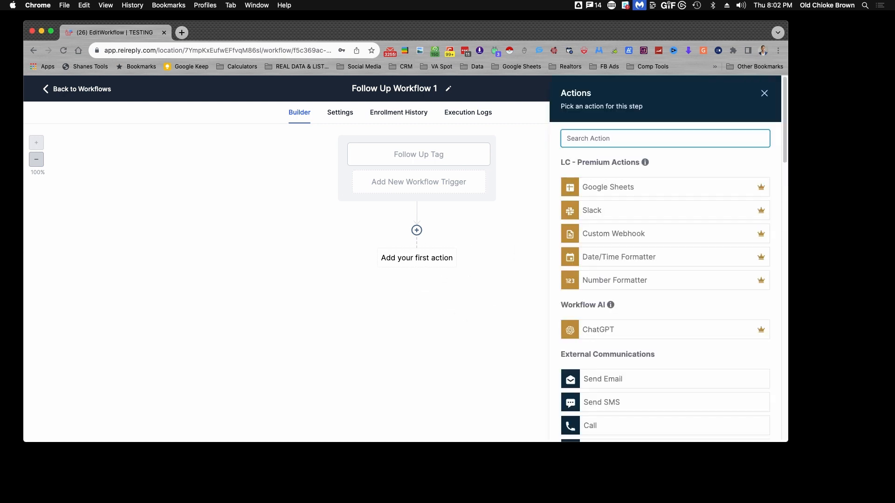
{"action": "left_click", "coordinate": [668, 145]}
{"action": "type", "text": "m"}
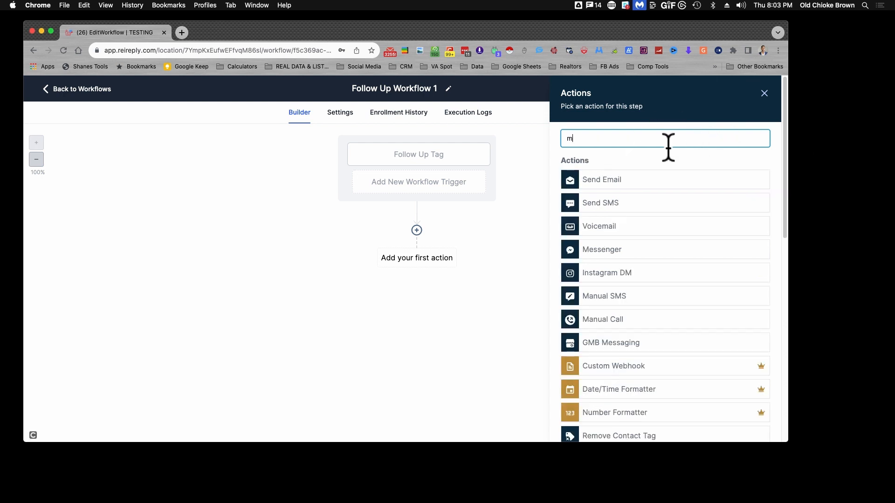
{"action": "type", "text": "ark con"}
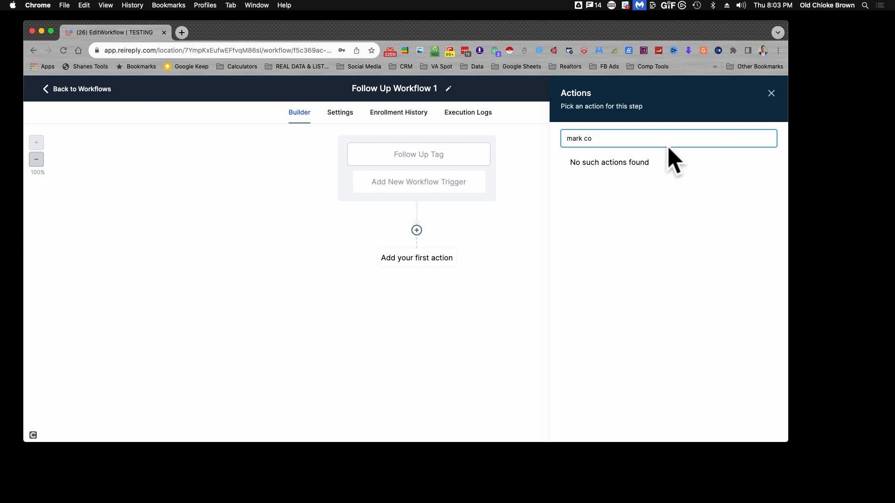
{"action": "key", "text": "BackSpace"}
{"action": "key", "text": "BackSpace"}
{"action": "key", "text": "BackSpace"}
{"action": "key", "text": "BackSpace"}
{"action": "key", "text": "BackSpace"}
{"action": "key", "text": "BackSpace"}
{"action": "key", "text": "BackSpace"}
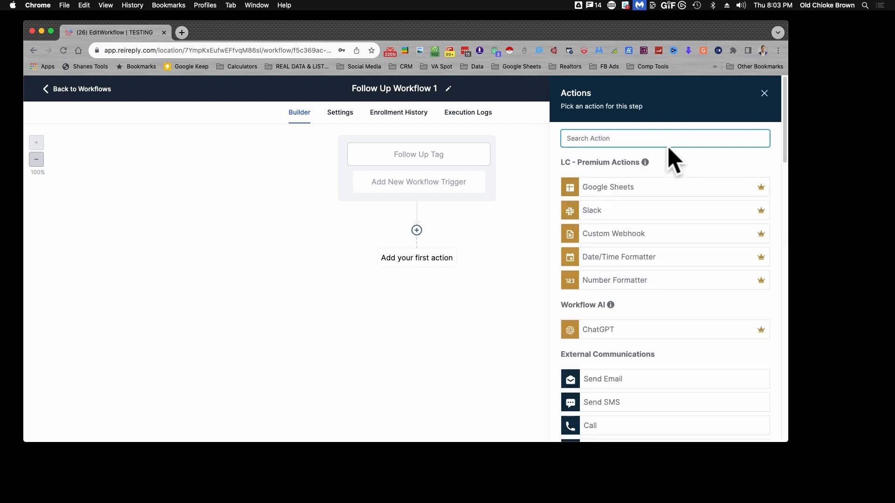
- Add an Edit Conversation action as the workflow's first action and set it to Mark as Read
{"action": "type", "text": "con"}
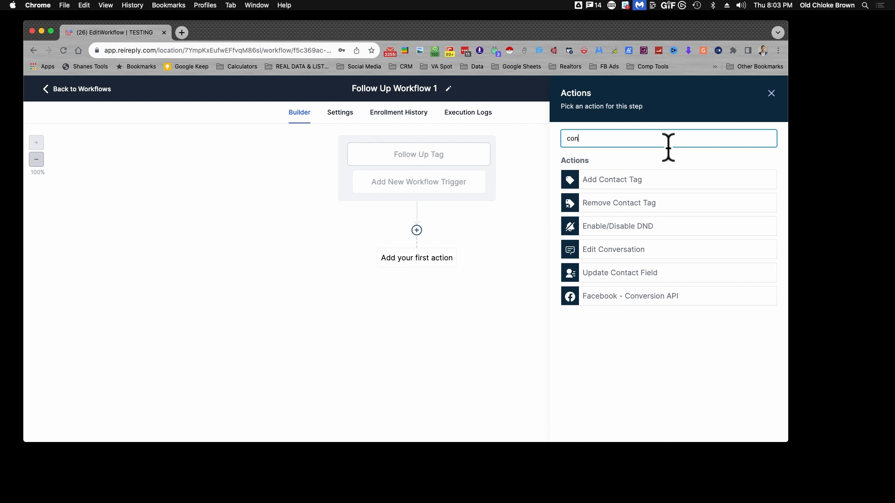
{"action": "left_click", "coordinate": [591, 254]}
{"action": "left_click", "coordinate": [595, 200]}
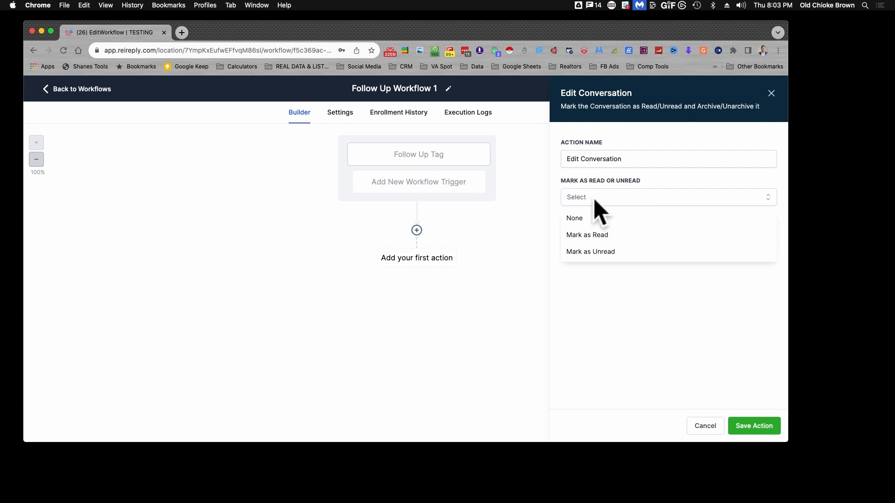
{"action": "left_click", "coordinate": [588, 235]}
{"action": "left_click", "coordinate": [587, 237]}
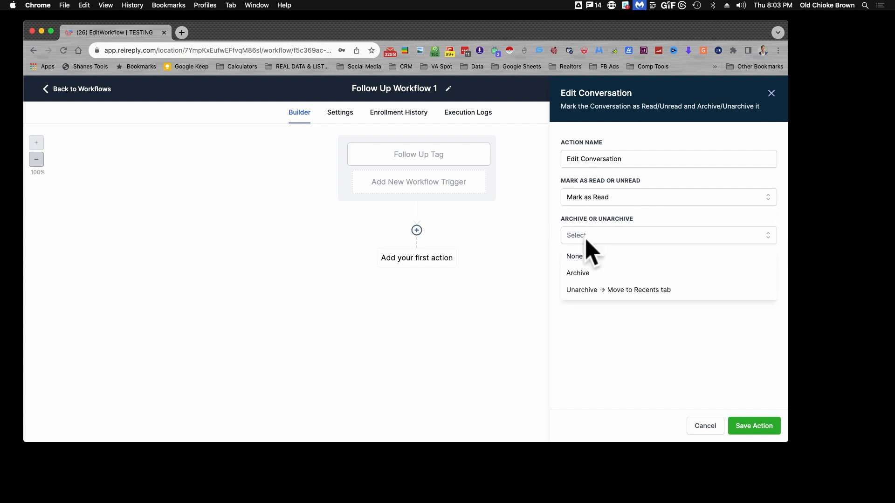
{"action": "left_click", "coordinate": [543, 233]}
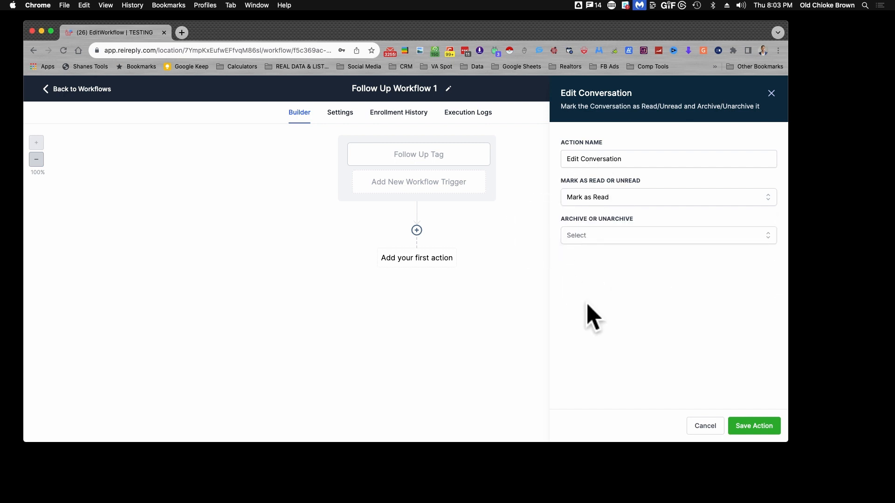
{"action": "left_click", "coordinate": [740, 426]}
- Name the Edit Conversation action "Mark Conversation As Read" and save it
{"action": "left_click_drag", "start_coordinate": [580, 159], "coordinate": [557, 170]}
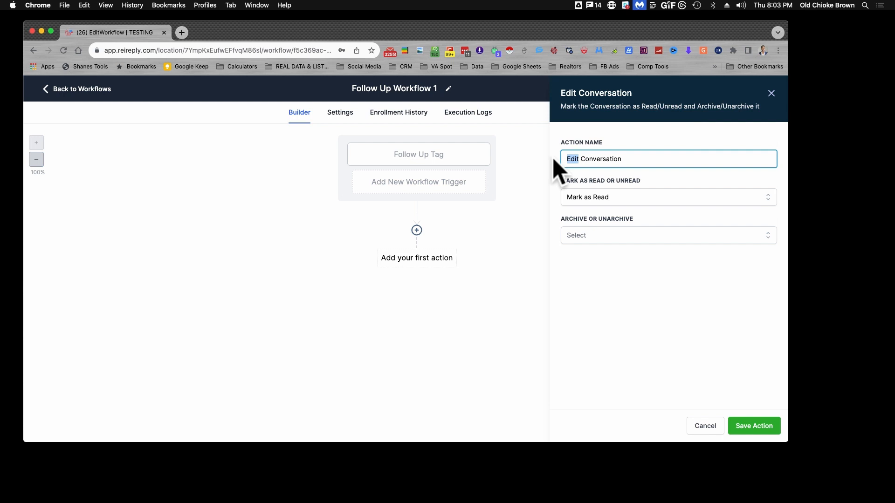
{"action": "type", "text": "Mark"}
{"action": "left_click", "coordinate": [657, 159]}
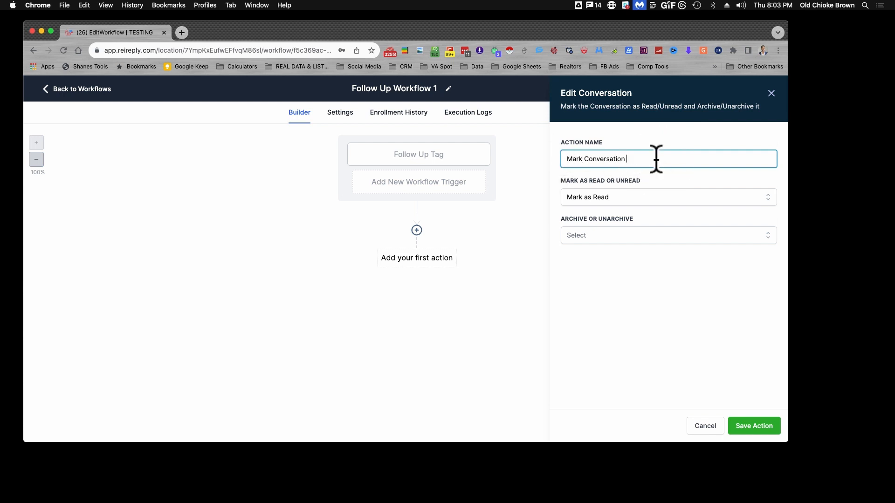
{"action": "type", "text": "As Read"}
{"action": "left_click", "coordinate": [754, 426]}
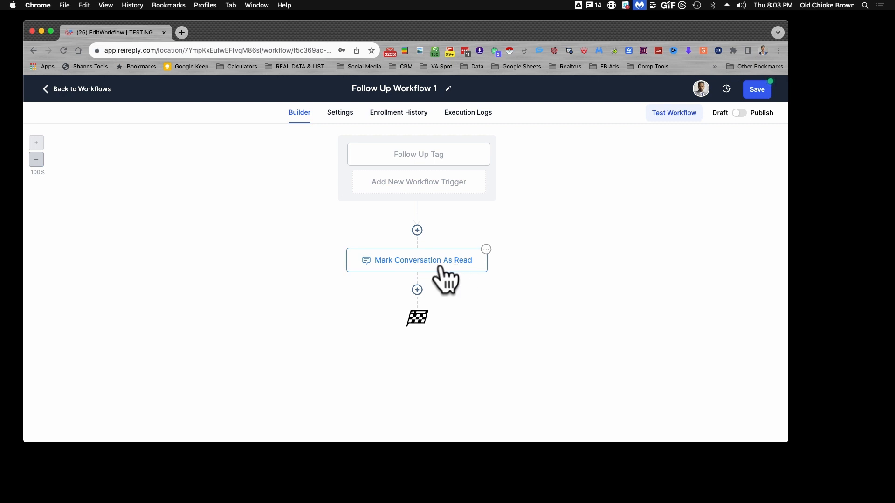
- Add a Remove From All Workflows action below Mark Conversation As Read, exclude the current workflow and save the action
{"action": "left_click", "coordinate": [418, 290]}
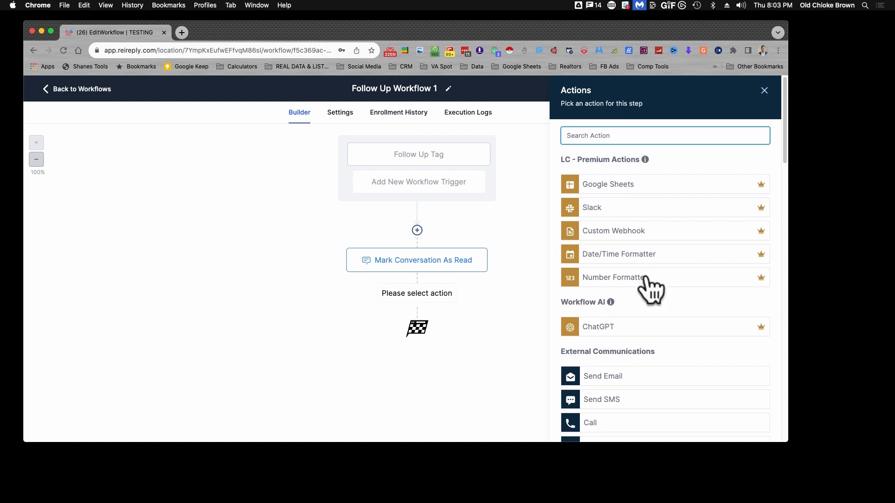
{"action": "scroll", "coordinate": [650, 290], "scroll_direction": "down", "scroll_amount": 2}
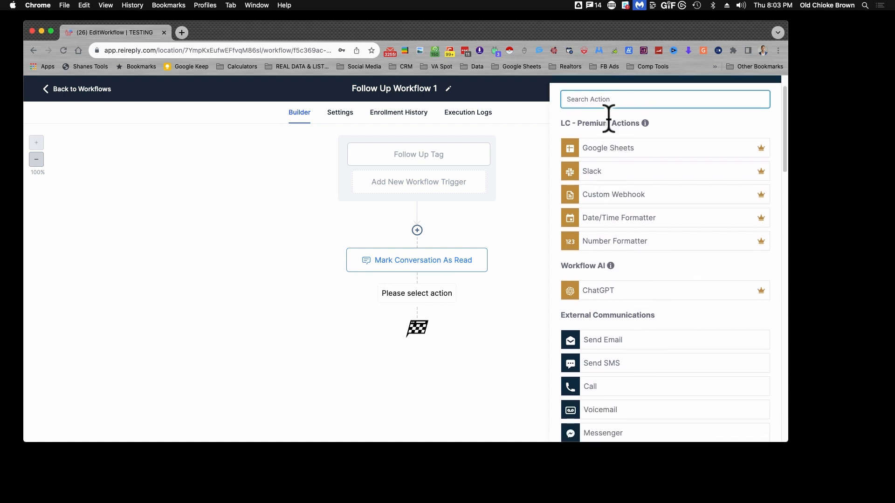
{"action": "type", "text": "remove"}
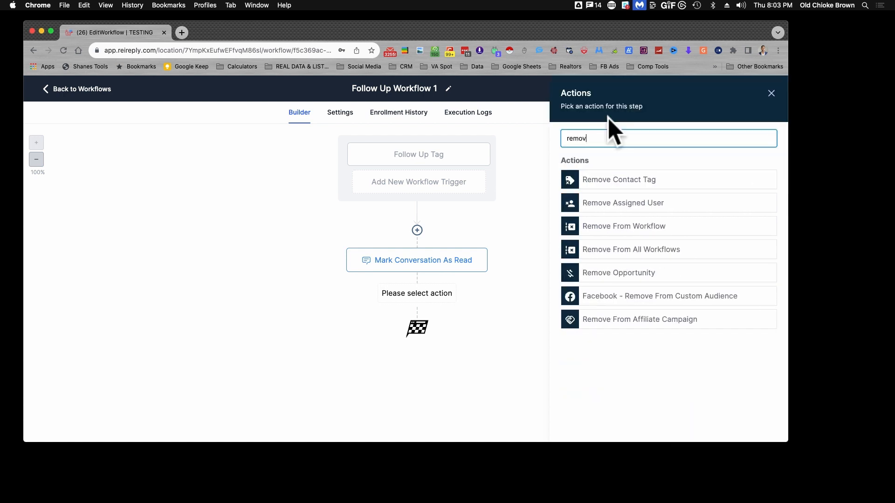
{"action": "left_click", "coordinate": [627, 254]}
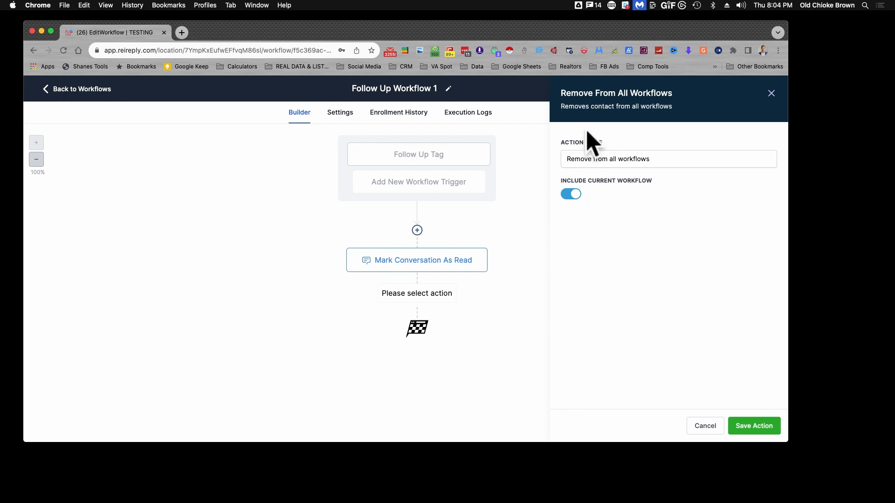
{"action": "left_click", "coordinate": [572, 194]}
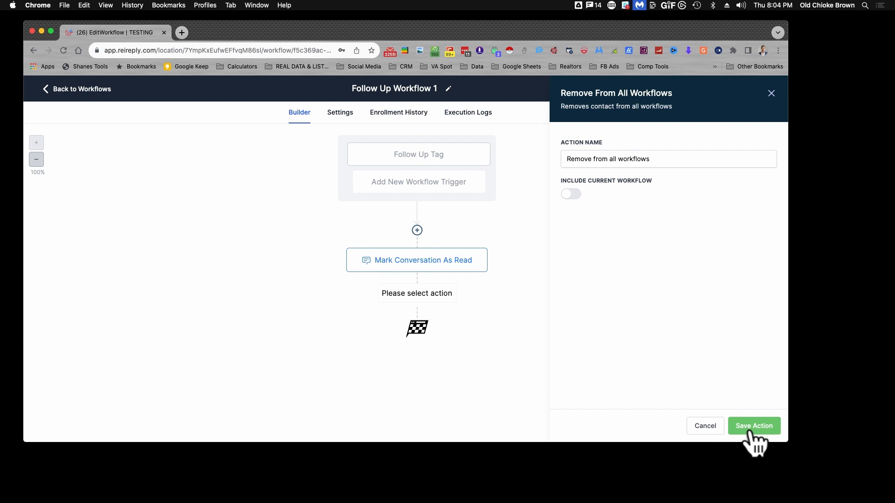
{"action": "left_click", "coordinate": [718, 356]}
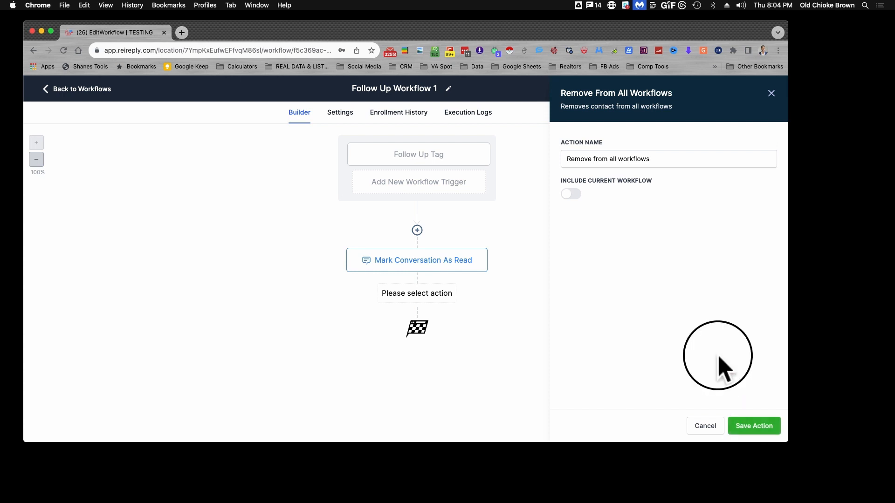
{"action": "left_click", "coordinate": [747, 426]}
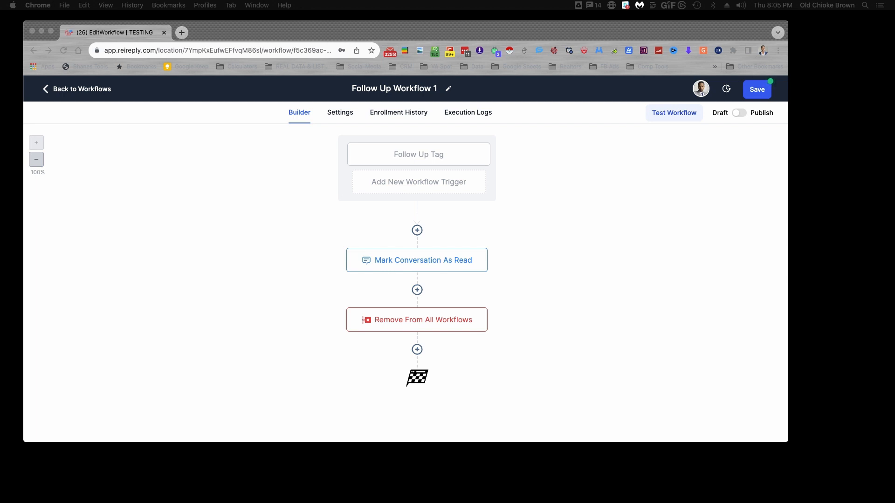
- Add a Wait action below Remove From All Workflows and name it "Wait 7 Days"
{"action": "left_click", "coordinate": [417, 350]}
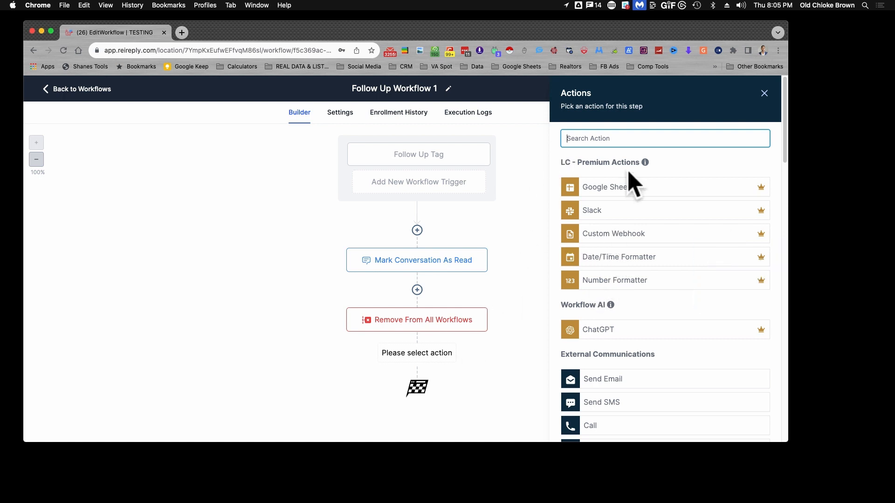
{"action": "type", "text": "wait"}
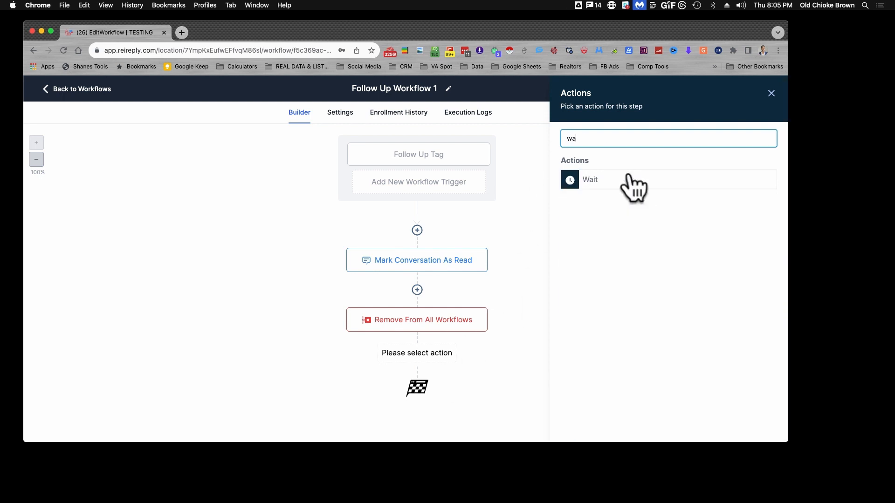
{"action": "left_click", "coordinate": [588, 181]}
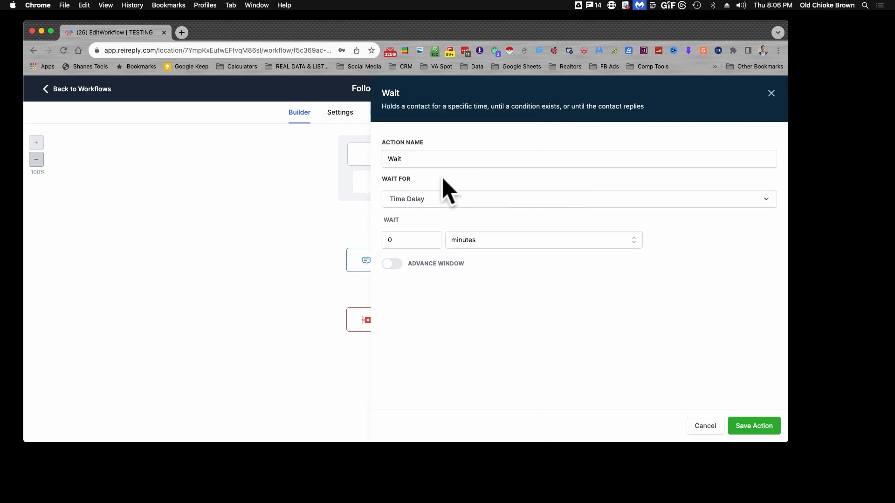
{"action": "left_click", "coordinate": [419, 160]}
{"action": "type", "text": "7"}
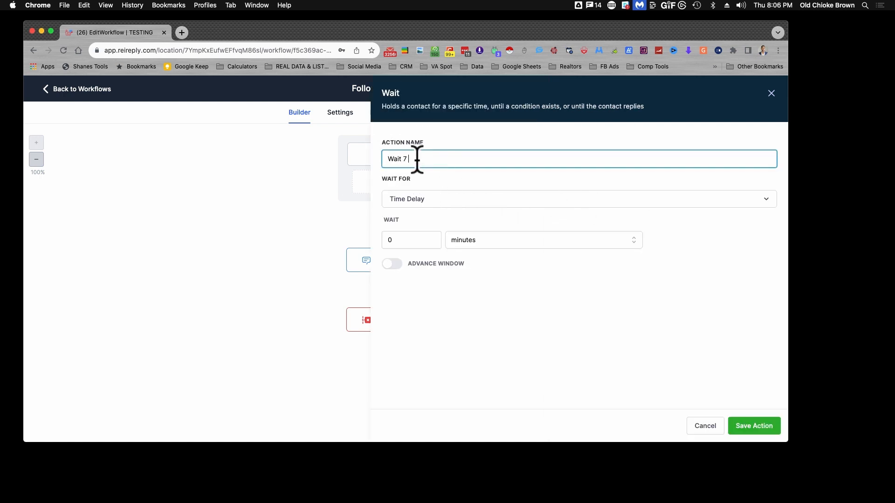
{"action": "type", "text": " D"}
{"action": "type", "text": "ays"}
- Set the wait's time delay to 7 days, leave the advance window off and save the action
{"action": "left_click", "coordinate": [415, 242]}
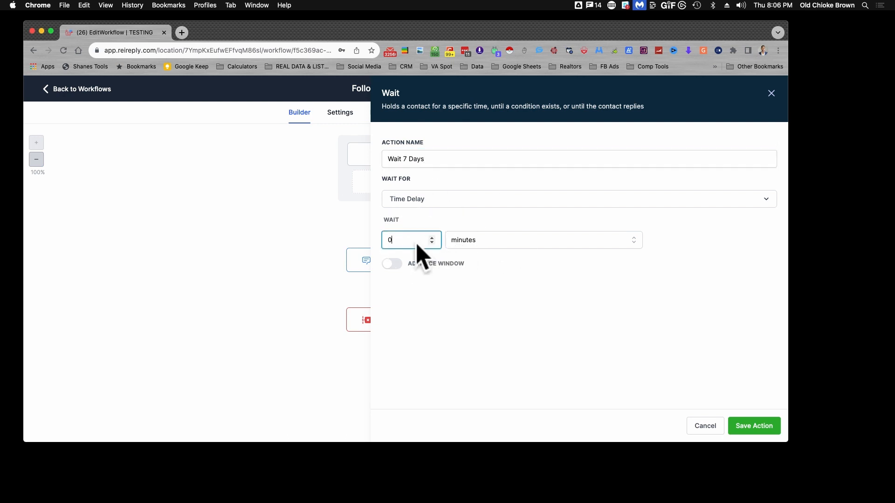
{"action": "left_click", "coordinate": [431, 237]}
{"action": "left_click", "coordinate": [431, 238]}
{"action": "left_click", "coordinate": [431, 238]}
{"action": "left_click", "coordinate": [431, 238]}
{"action": "left_click", "coordinate": [431, 238]}
{"action": "left_click", "coordinate": [431, 238]}
{"action": "left_click", "coordinate": [526, 240]}
{"action": "left_click", "coordinate": [461, 299]}
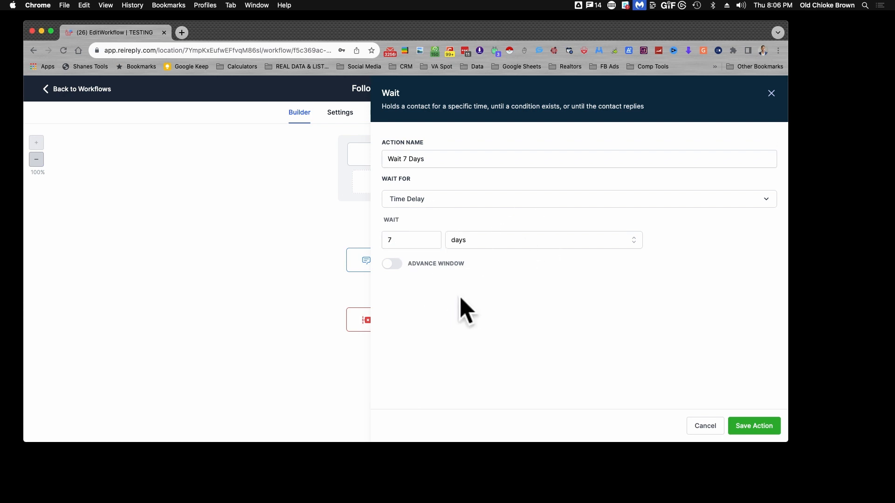
{"action": "left_click", "coordinate": [395, 260]}
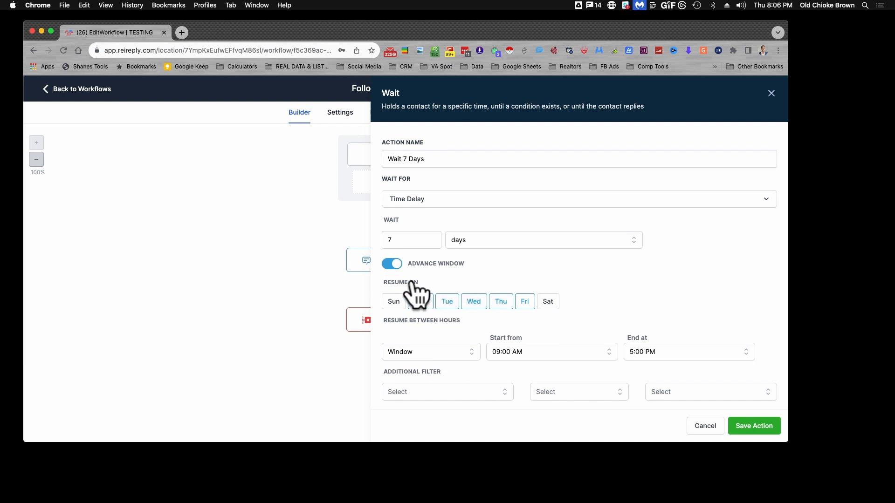
{"action": "left_click", "coordinate": [392, 264]}
{"action": "left_click", "coordinate": [755, 426]}
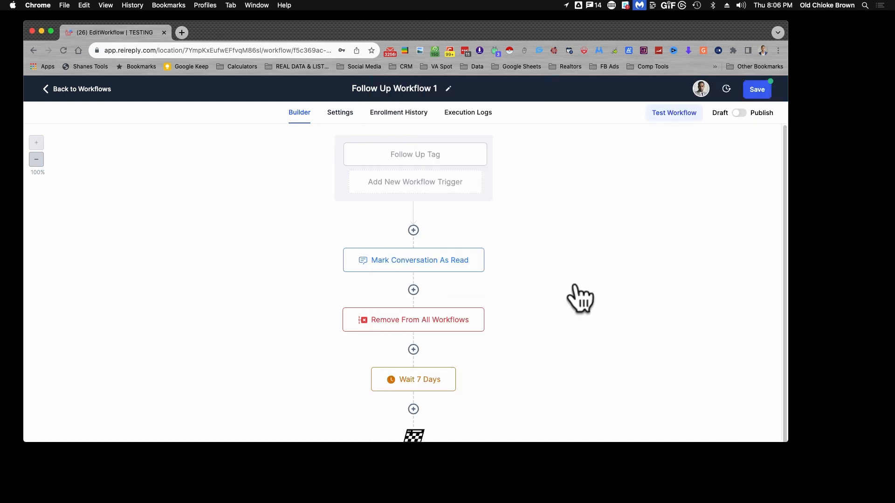
- Review the workflow's contact and communication settings, and return to the workflow builder
{"action": "left_click", "coordinate": [340, 114]}
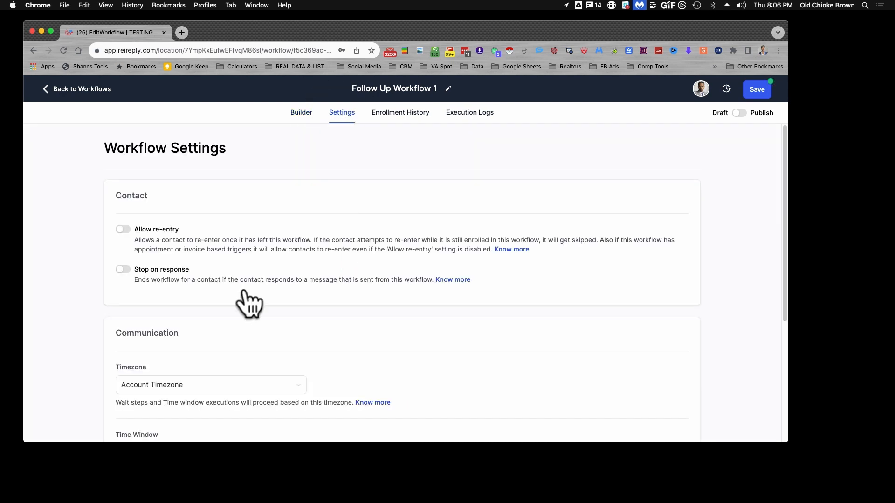
{"action": "scroll", "coordinate": [195, 310], "scroll_direction": "down", "scroll_amount": 2}
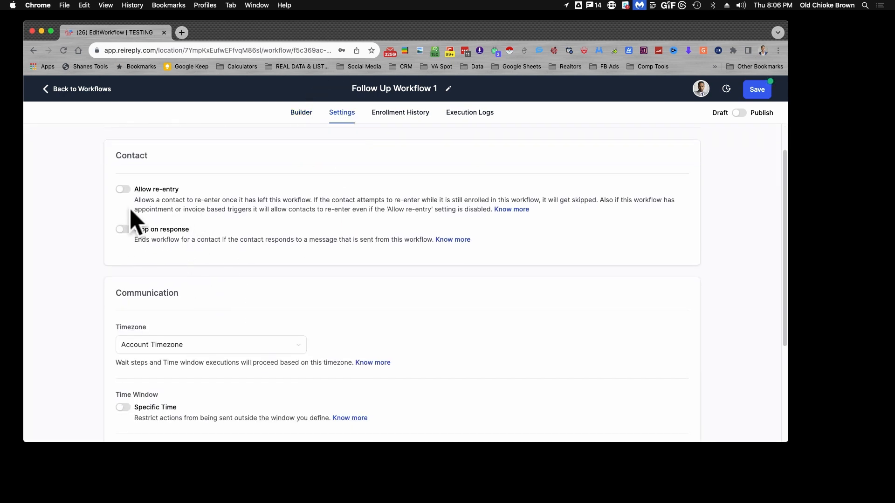
{"action": "scroll", "coordinate": [204, 256], "scroll_direction": "down", "scroll_amount": 5}
{"action": "scroll", "coordinate": [221, 323], "scroll_direction": "up", "scroll_amount": 7}
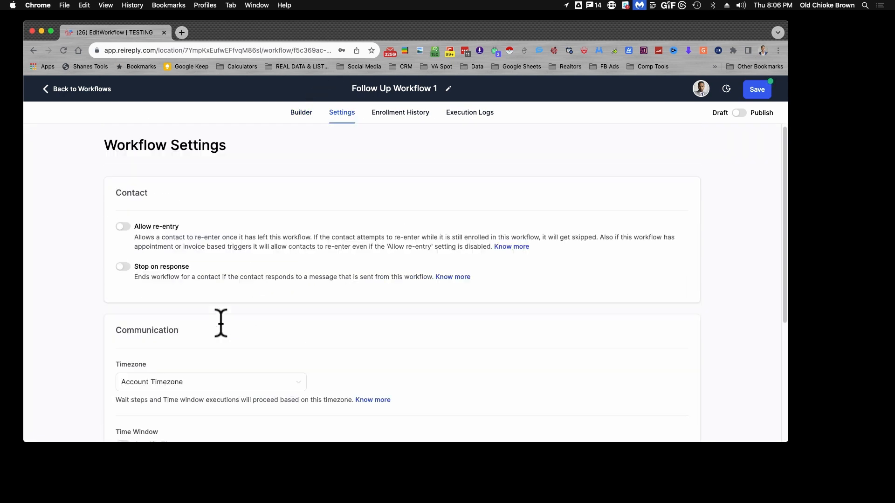
{"action": "left_click", "coordinate": [303, 116]}
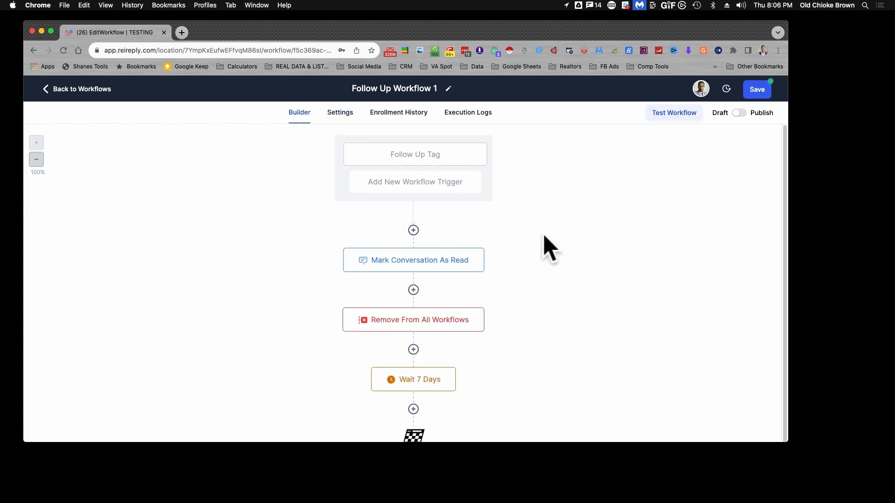
- Add a Send SMS action below the Wait 7 Days action
{"action": "scroll", "coordinate": [544, 236], "scroll_direction": "down", "scroll_amount": 2}
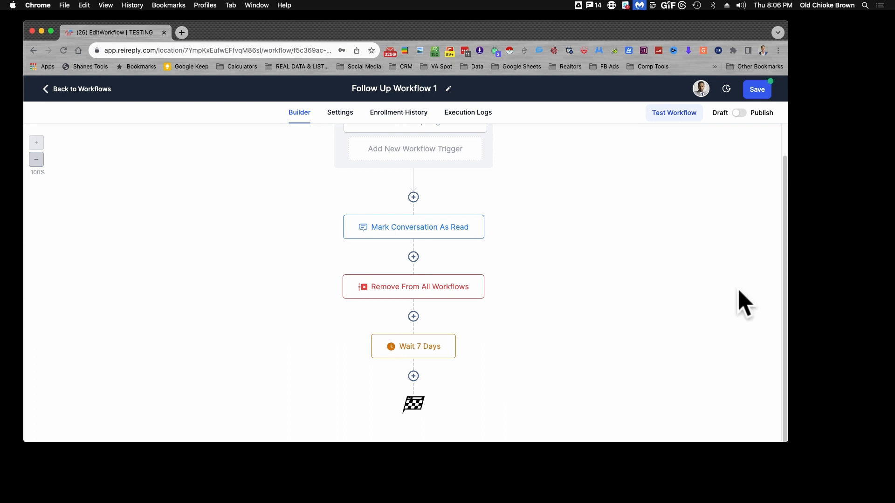
{"action": "left_click", "coordinate": [414, 376]}
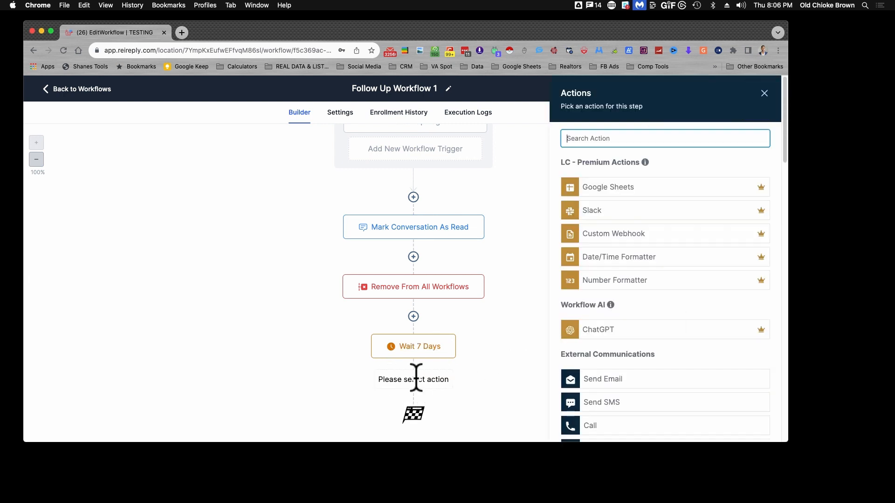
{"action": "scroll", "coordinate": [625, 271], "scroll_direction": "down", "scroll_amount": 3}
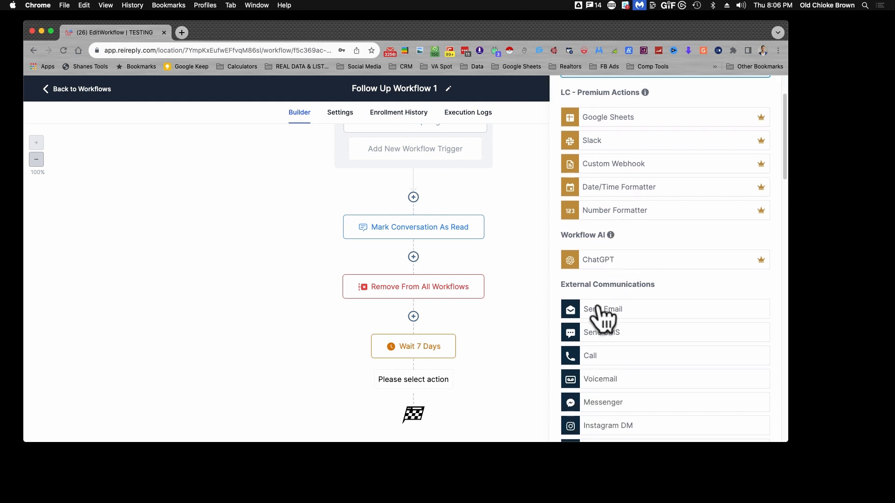
{"action": "left_click", "coordinate": [599, 336]}
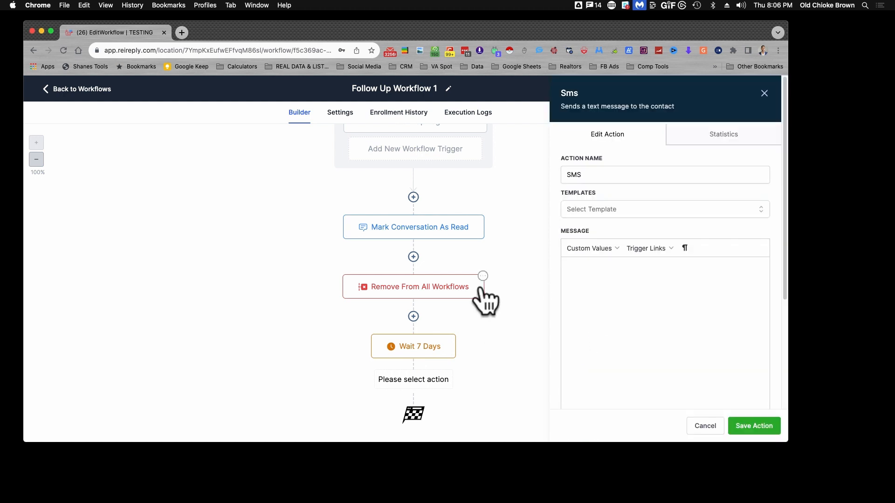
- Start the SMS message with "Hey, {{contact.first_name}}. We spoke a few days ago", inserting the contact's first name as a custom value
{"action": "left_click", "coordinate": [584, 293]}
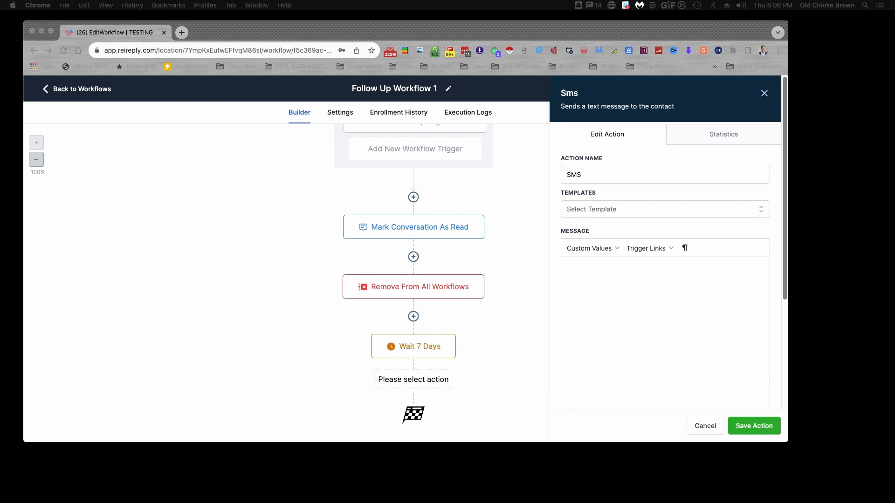
{"action": "left_click", "coordinate": [646, 301]}
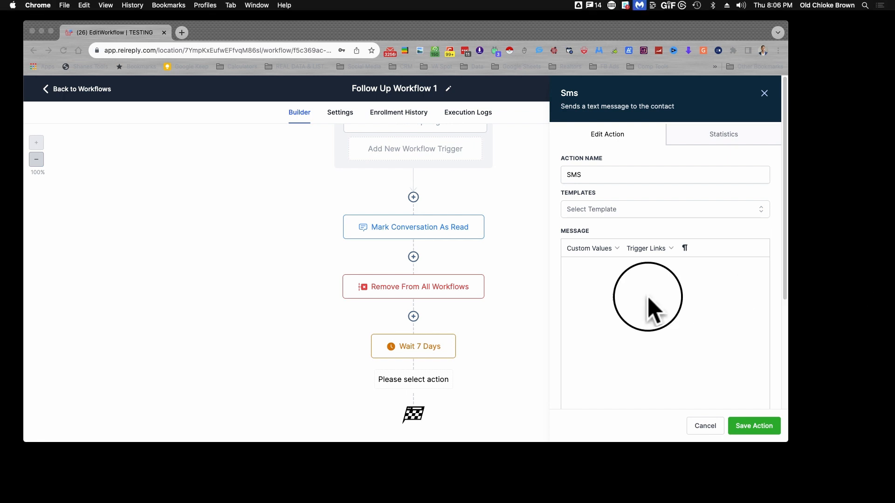
{"action": "type", "text": "Hey"}
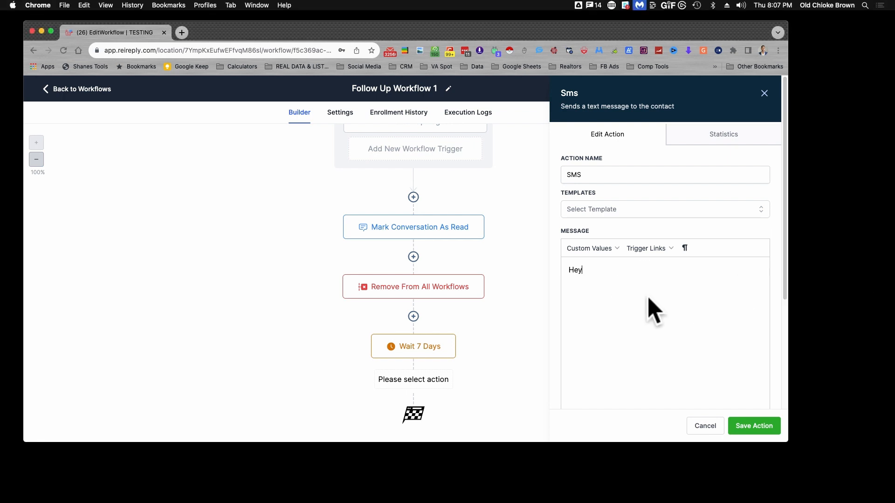
{"action": "type", "text": ","}
{"action": "left_click", "coordinate": [618, 248]}
{"action": "mouse_move", "coordinate": [624, 271]}
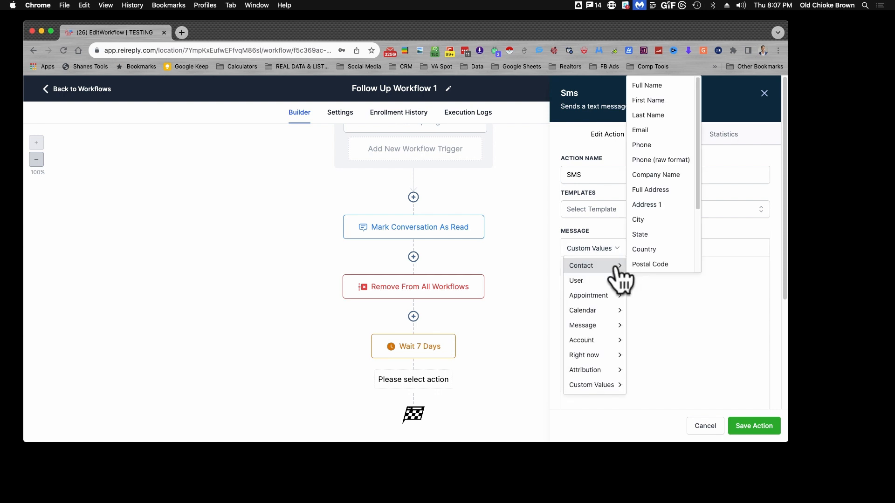
{"action": "left_click", "coordinate": [651, 98]}
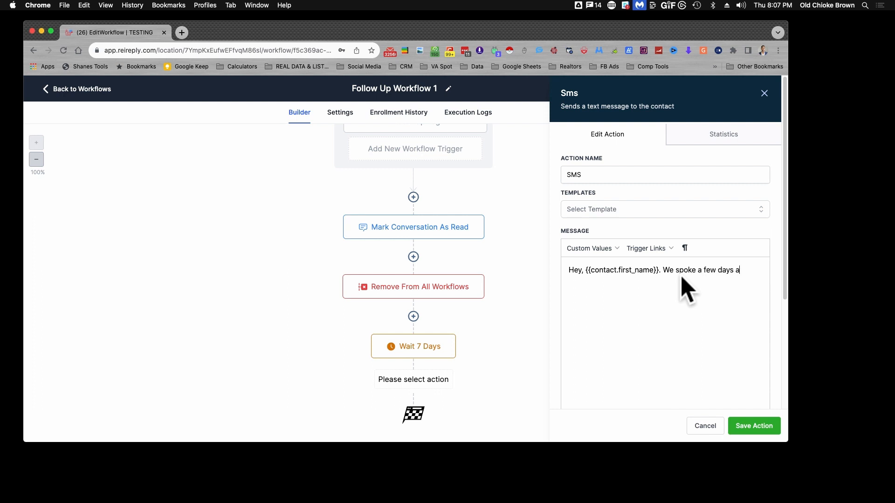
- Continue the message with "about your property at {{contact.address1}}. Have you thought about what we discussed? I'd love to talk soon. Let me know."
{"action": "type", "text": "out your property at"}
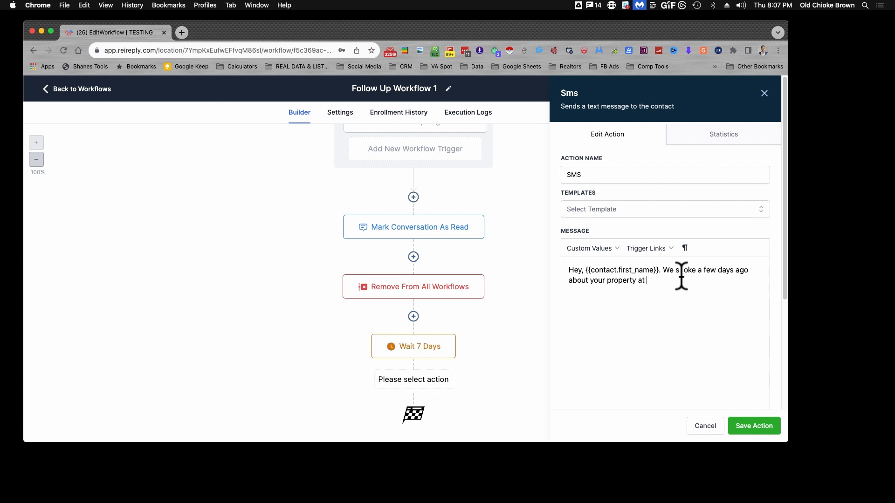
{"action": "left_click", "coordinate": [615, 254]}
{"action": "mouse_move", "coordinate": [612, 275]}
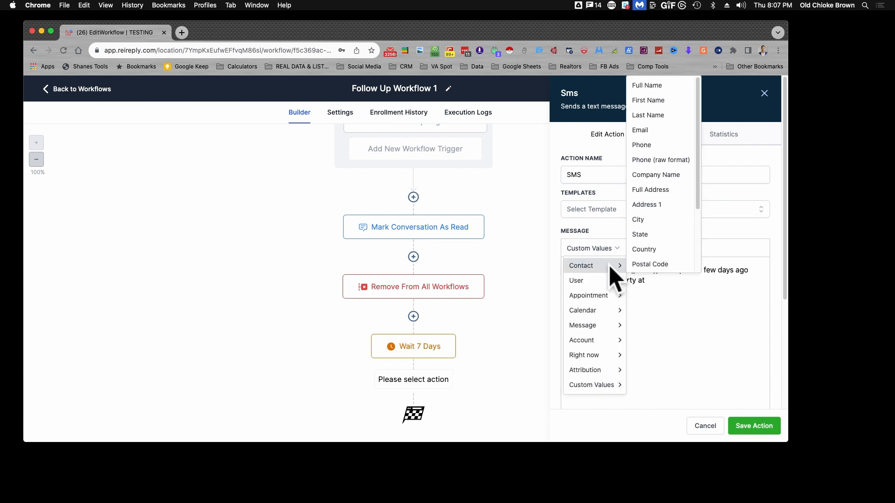
{"action": "scroll", "coordinate": [655, 173], "scroll_direction": "down", "scroll_amount": 2}
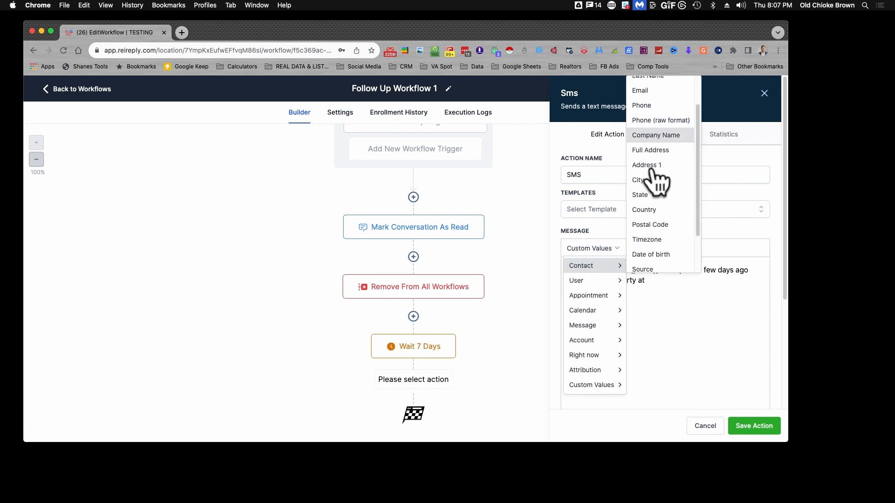
{"action": "scroll", "coordinate": [655, 182], "scroll_direction": "down", "scroll_amount": 2}
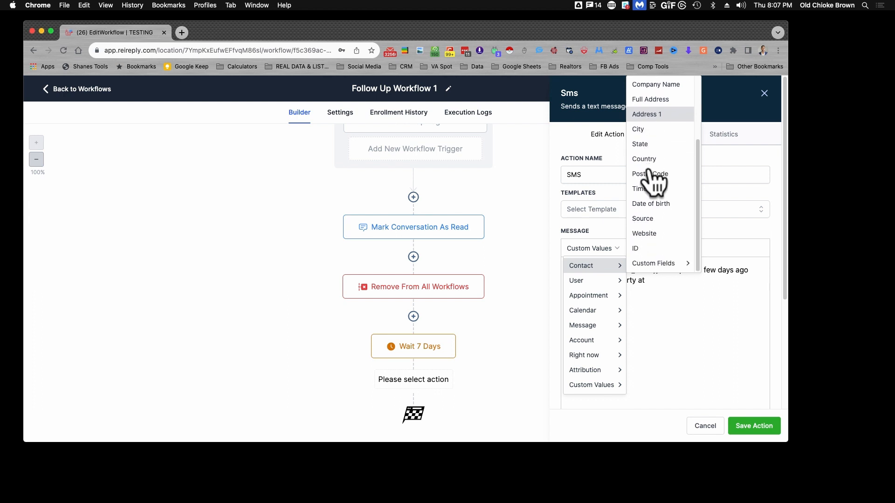
{"action": "scroll", "coordinate": [650, 173], "scroll_direction": "up", "scroll_amount": 4}
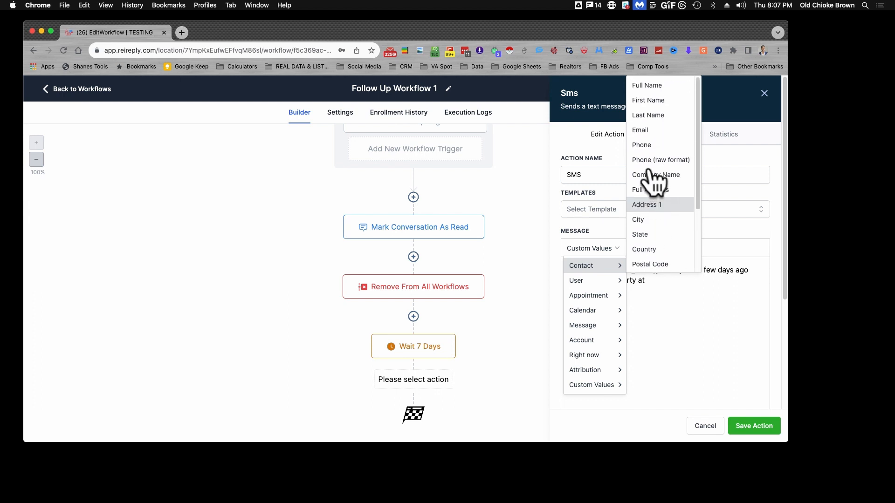
{"action": "left_click", "coordinate": [648, 206]}
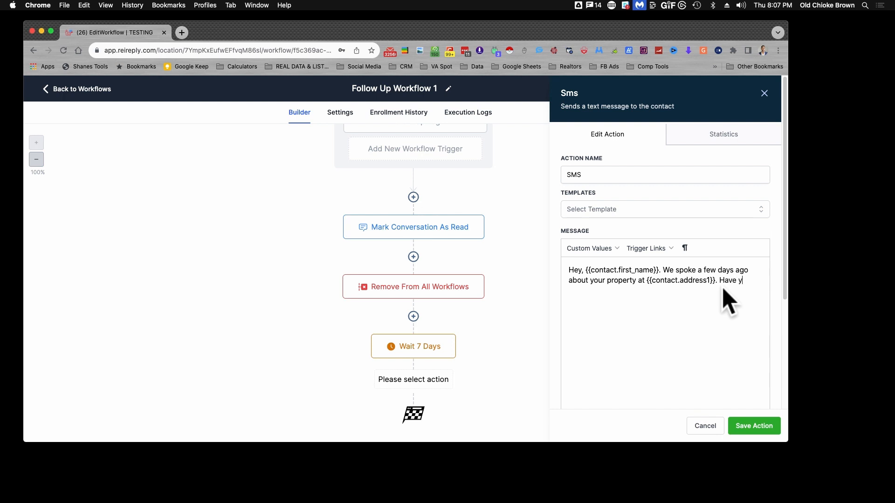
{"action": "type", "text": "ht"}
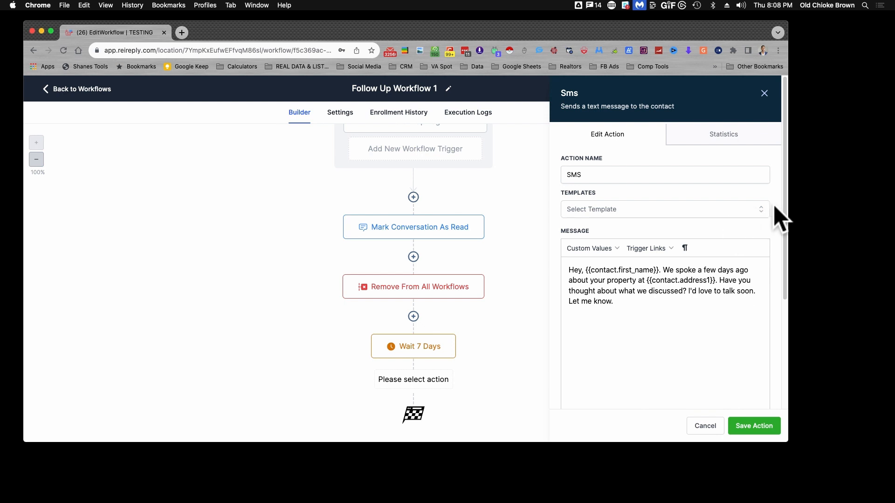
- Review the SMS action's attachment, test number and template options without picking a template, and save the action
{"action": "scroll", "coordinate": [700, 329], "scroll_direction": "down", "scroll_amount": 2}
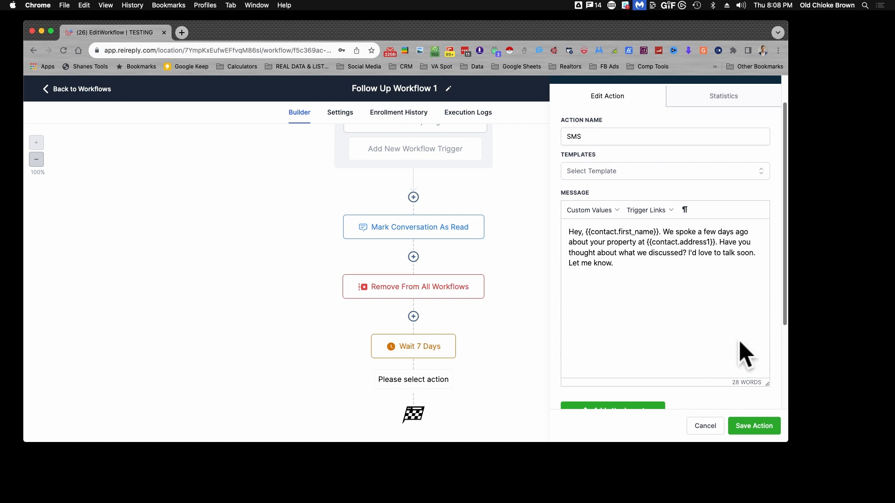
{"action": "scroll", "coordinate": [699, 325], "scroll_direction": "down", "scroll_amount": 2}
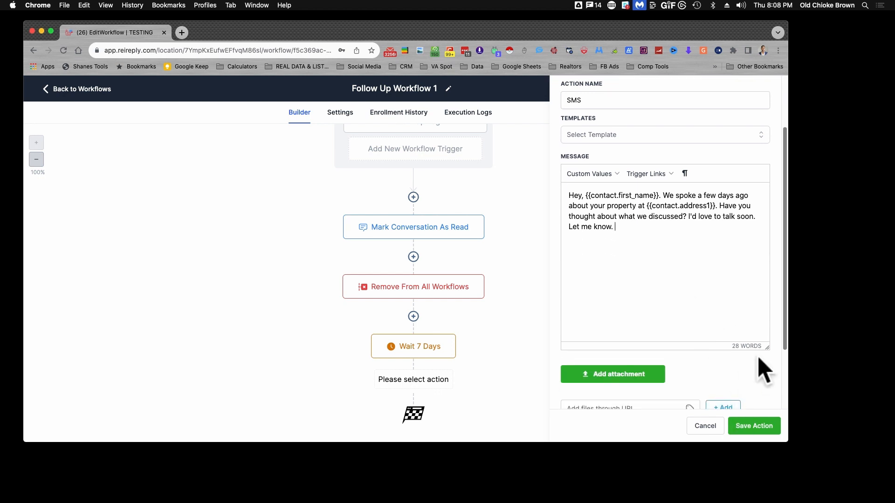
{"action": "scroll", "coordinate": [765, 373], "scroll_direction": "down", "scroll_amount": 4}
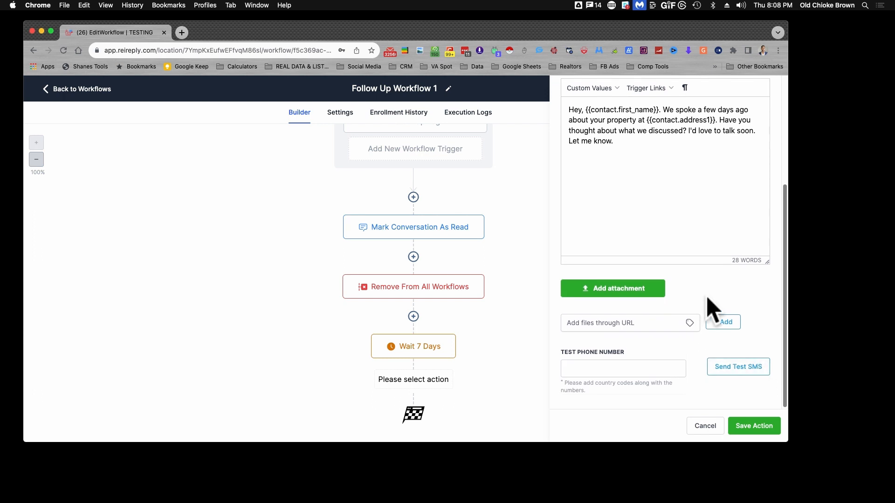
{"action": "scroll", "coordinate": [713, 312], "scroll_direction": "up", "scroll_amount": 6}
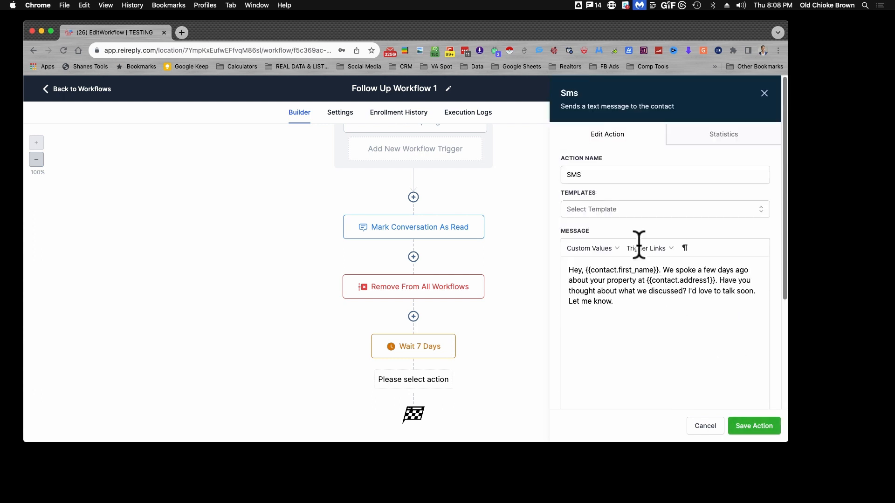
{"action": "left_click", "coordinate": [637, 211]}
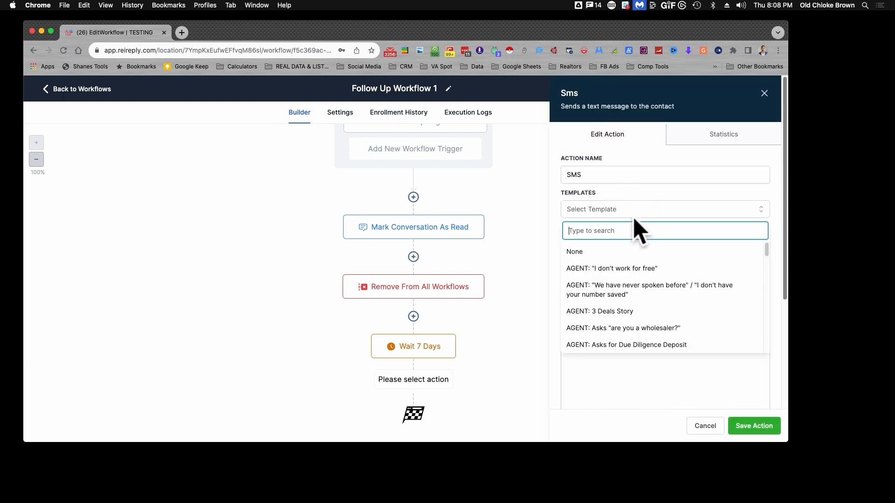
{"action": "left_click", "coordinate": [530, 249]}
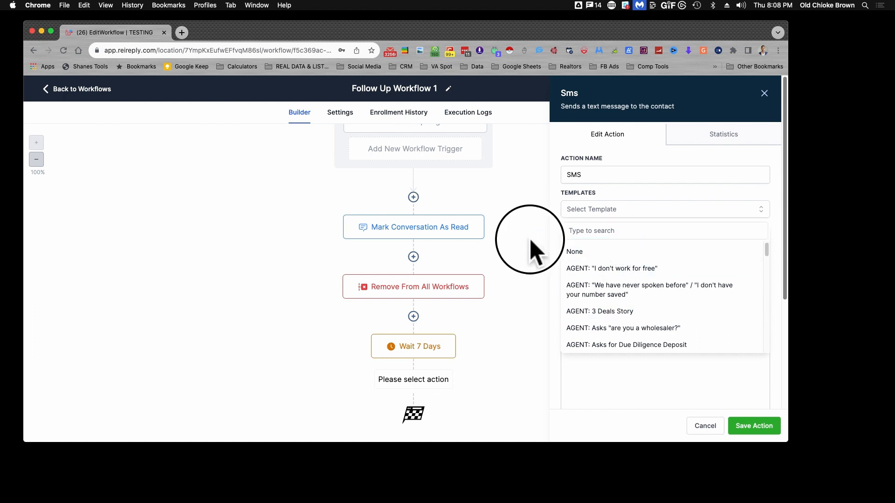
{"action": "left_click", "coordinate": [742, 426]}
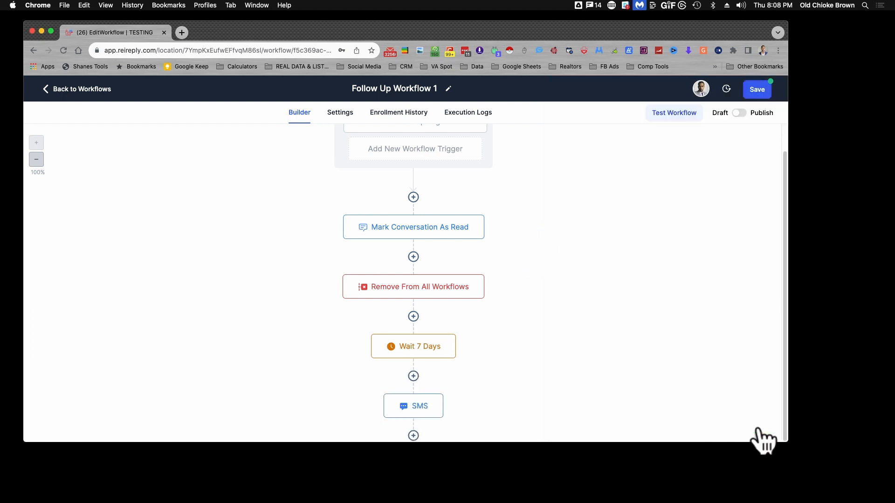
- Rename the new SMS action to "SMS Spoke a few days ago" and save it
{"action": "scroll", "coordinate": [499, 380], "scroll_direction": "down", "scroll_amount": 2}
{"action": "left_click", "coordinate": [418, 357]}
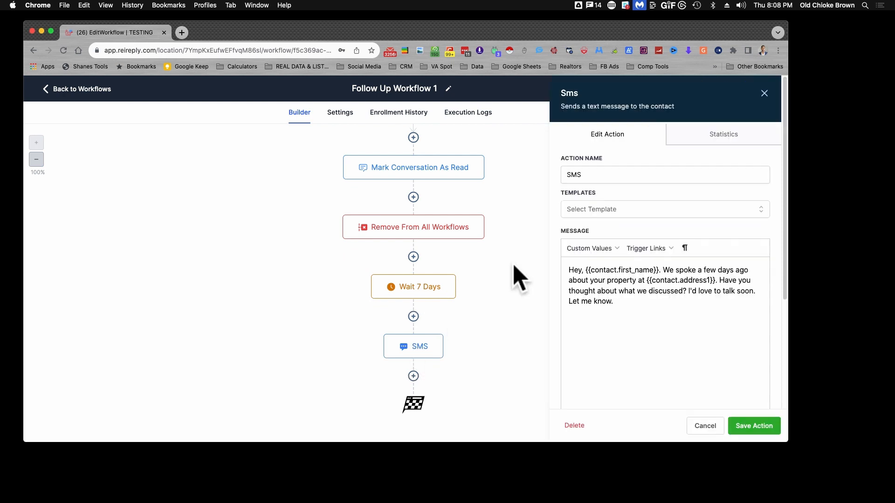
{"action": "left_click", "coordinate": [585, 175]}
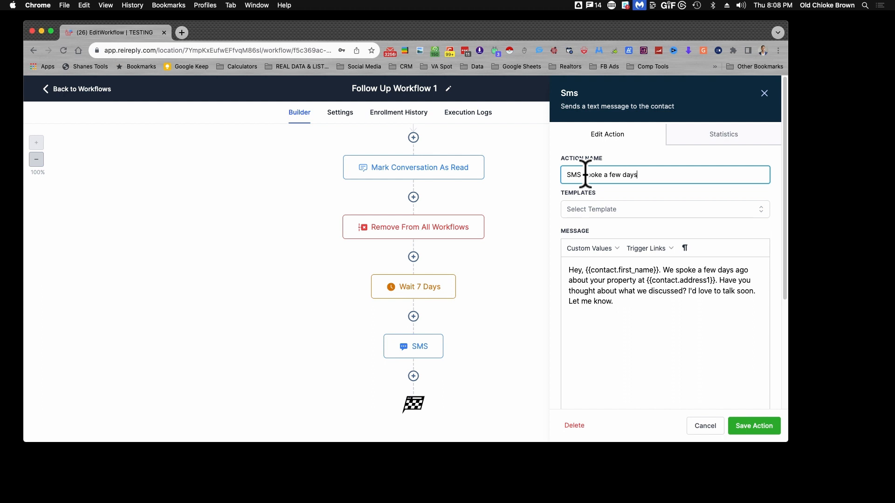
{"action": "right_click", "coordinate": [585, 175]}
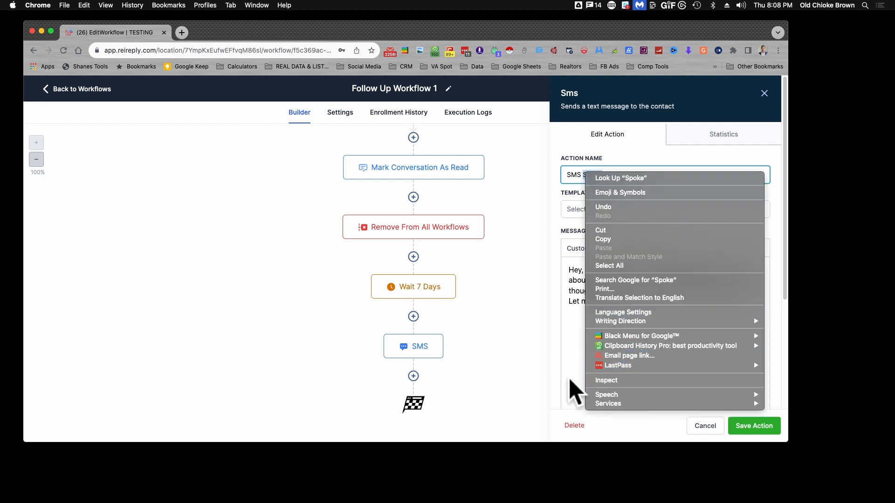
{"action": "left_click", "coordinate": [563, 395]}
{"action": "left_click", "coordinate": [732, 430]}
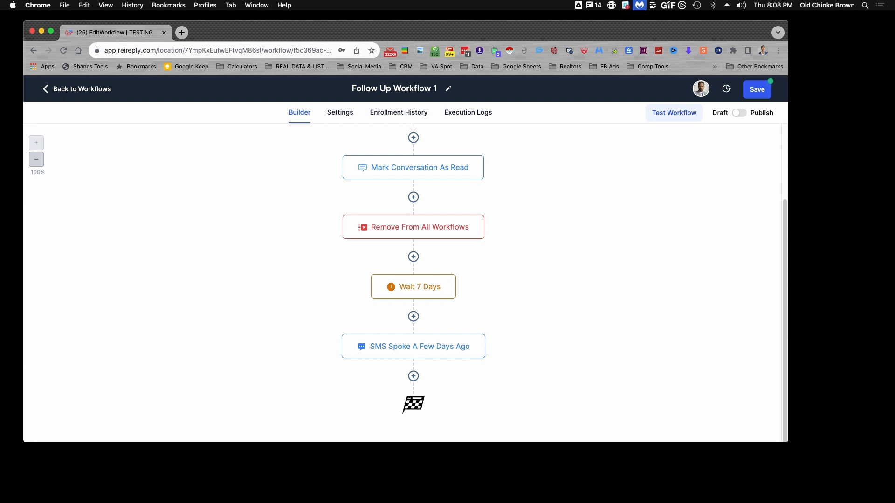
- Add a Wait action below the SMS Spoke A Few Days Ago action
{"action": "left_click", "coordinate": [414, 376]}
{"action": "scroll", "coordinate": [560, 317], "scroll_direction": "down", "scroll_amount": 3}
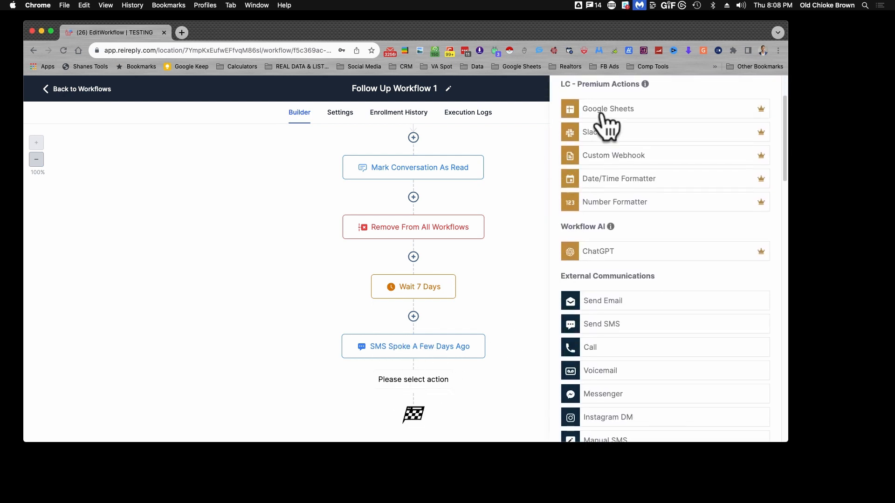
{"action": "scroll", "coordinate": [603, 136], "scroll_direction": "up", "scroll_amount": 3}
{"action": "type", "text": "wait"}
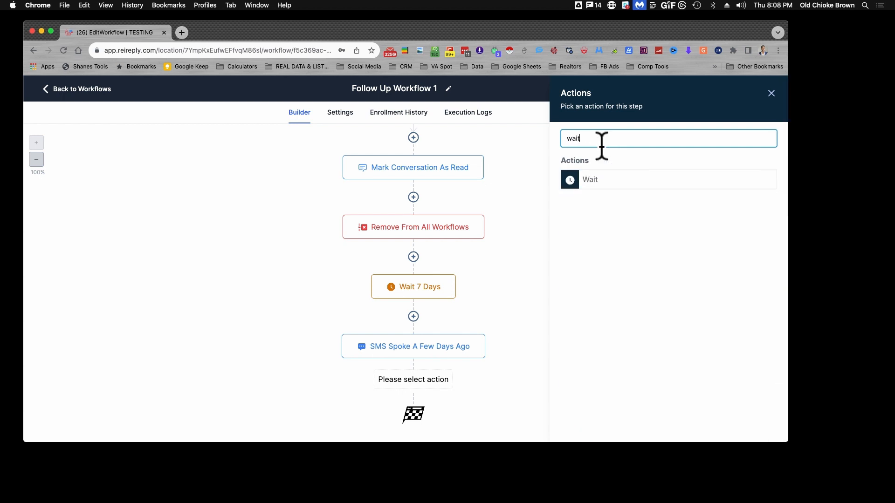
{"action": "left_click", "coordinate": [585, 183]}
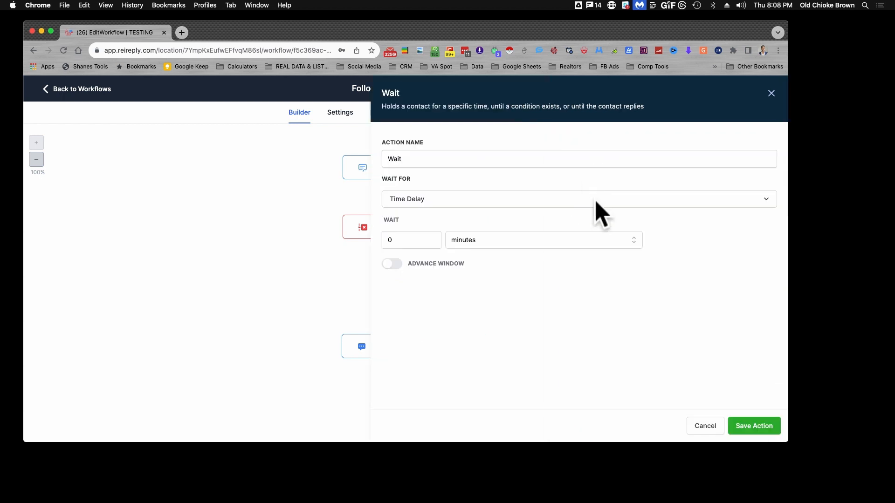
- Set the new wait's time delay to 4 hours and save the action
{"action": "left_click", "coordinate": [431, 240]}
{"action": "type", "text": "4"}
{"action": "left_click", "coordinate": [489, 243]}
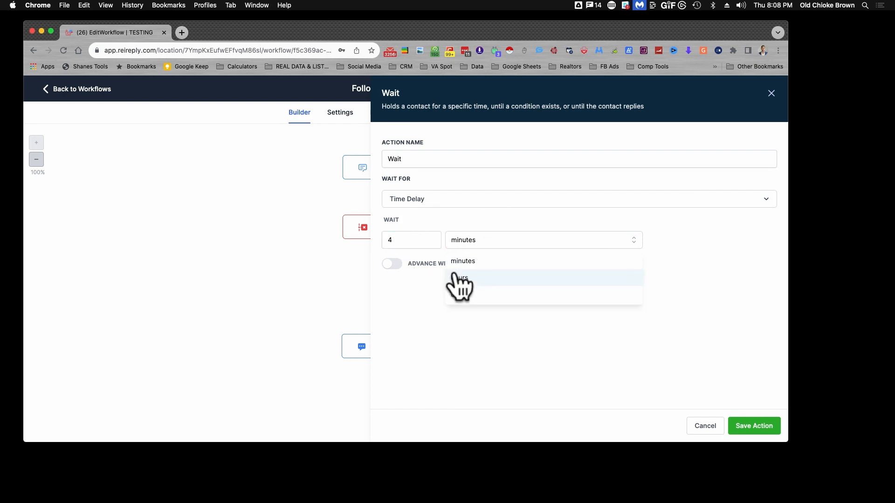
{"action": "left_click", "coordinate": [457, 281]}
{"action": "left_click", "coordinate": [746, 428]}
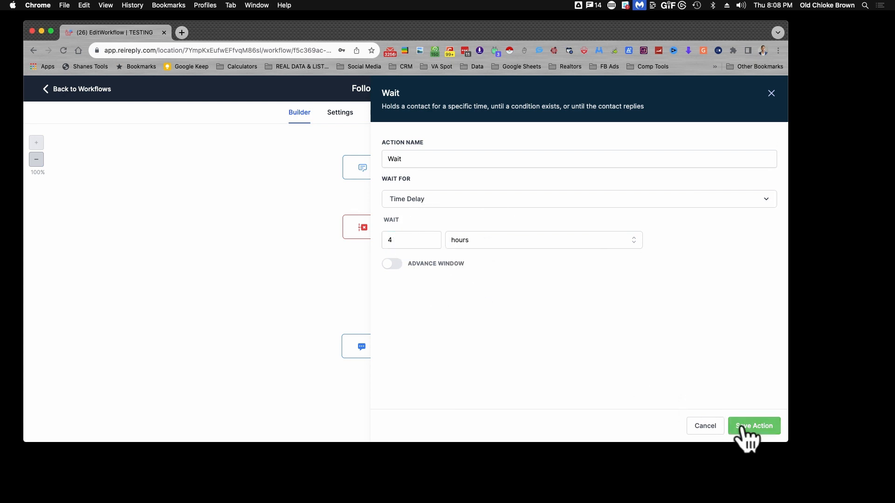
- Rename the 4-hour Wait action to "Wait 4 Hrs" and save it
{"action": "scroll", "coordinate": [378, 350], "scroll_direction": "down", "scroll_amount": 2}
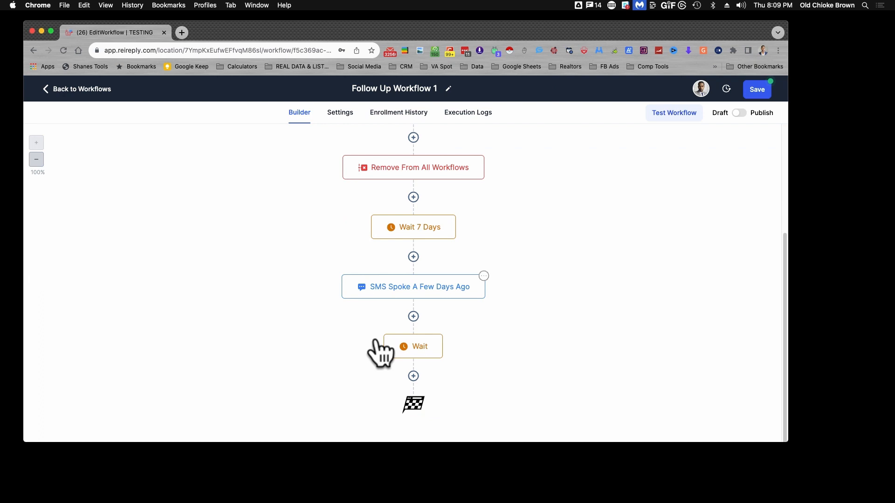
{"action": "left_click", "coordinate": [413, 377]}
{"action": "left_click", "coordinate": [409, 343]}
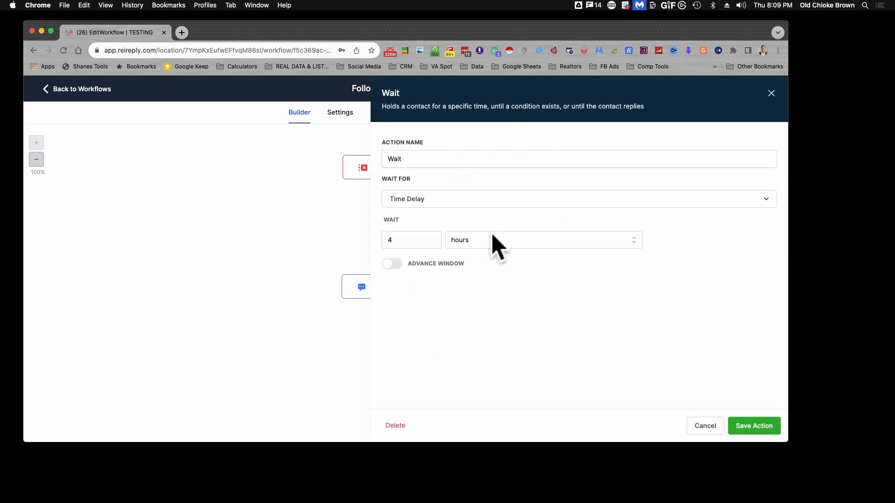
{"action": "left_click", "coordinate": [413, 159]}
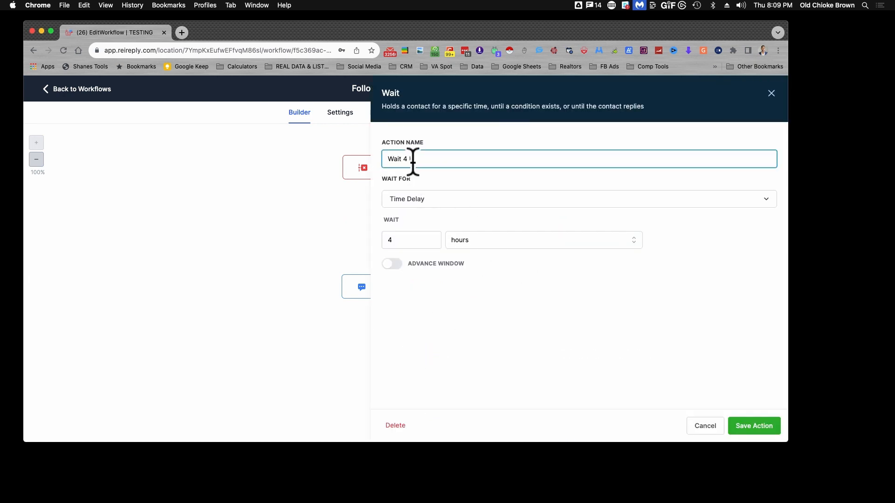
{"action": "left_click", "coordinate": [752, 428]}
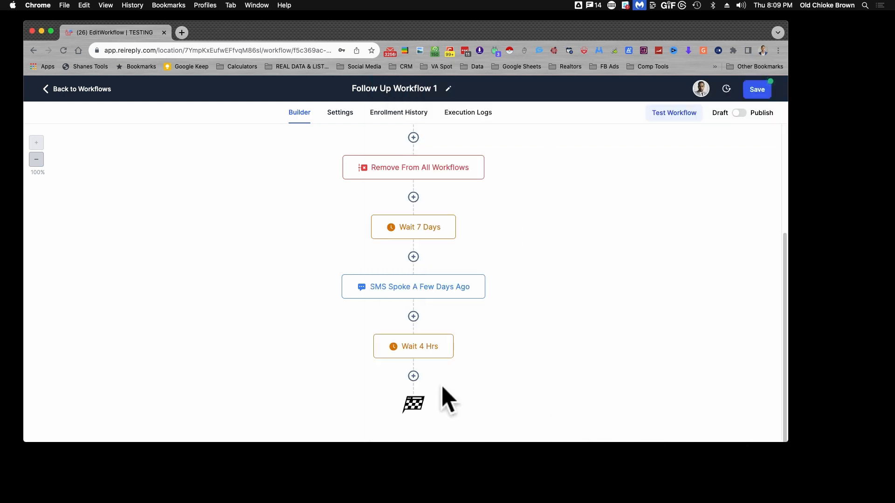
- Add a Send SMS action below Wait 4 Hrs with the message "Did you get my last text?" and save it
{"action": "left_click", "coordinate": [413, 376]}
{"action": "scroll", "coordinate": [592, 373], "scroll_direction": "down", "scroll_amount": 2}
{"action": "left_click", "coordinate": [599, 369]}
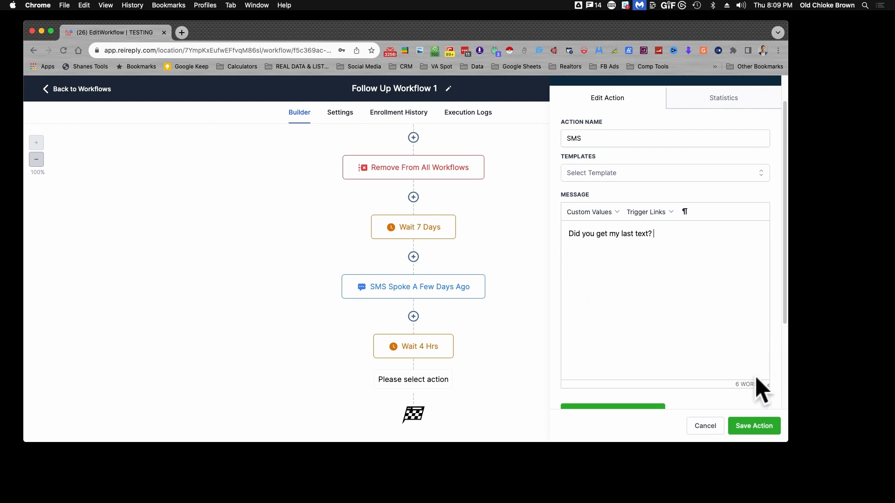
{"action": "left_click", "coordinate": [746, 426]}
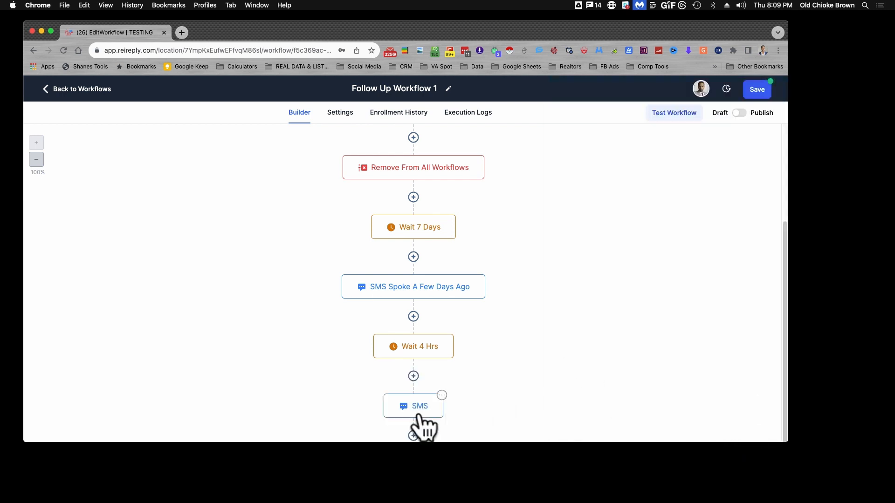
- Rename the last SMS action to "SMS - Did you get my last text?" and save it
{"action": "left_click", "coordinate": [415, 413]}
{"action": "left_click", "coordinate": [587, 177]}
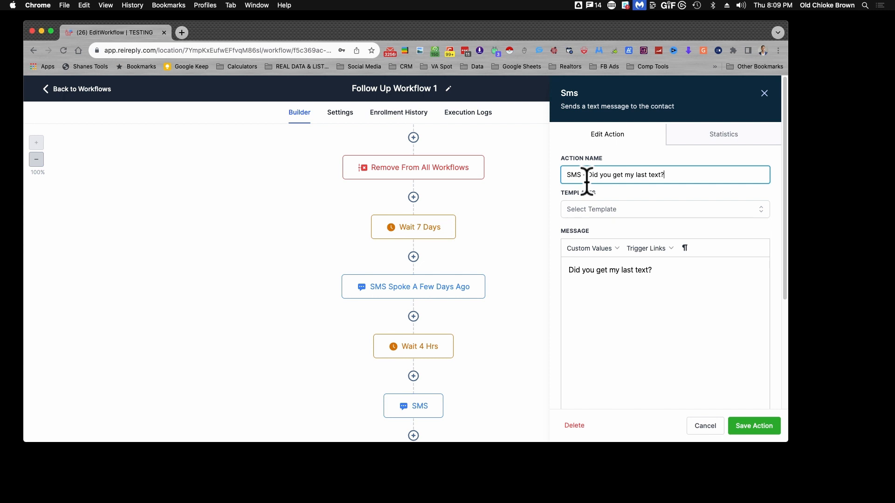
{"action": "left_click", "coordinate": [746, 425]}
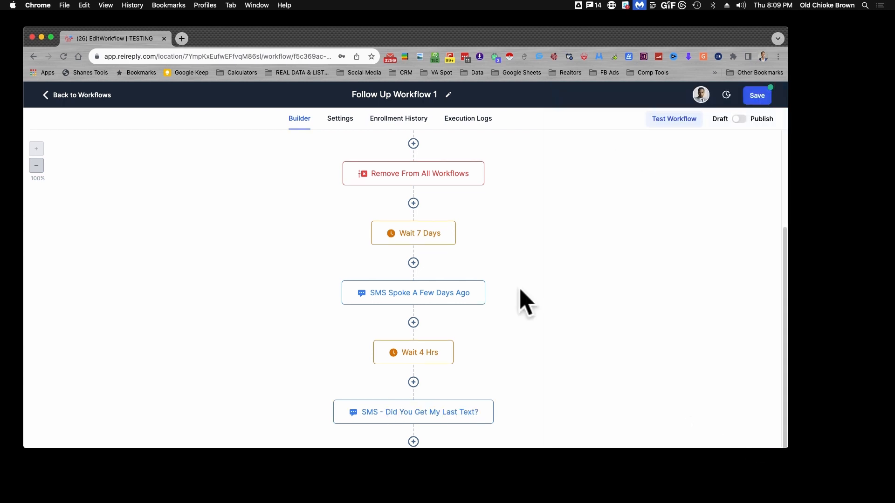
- Add a Wait action below SMS - Did You Get My Last Text? with a time delay of 1 day and save it
{"action": "scroll", "coordinate": [523, 301], "scroll_direction": "down", "scroll_amount": 2}
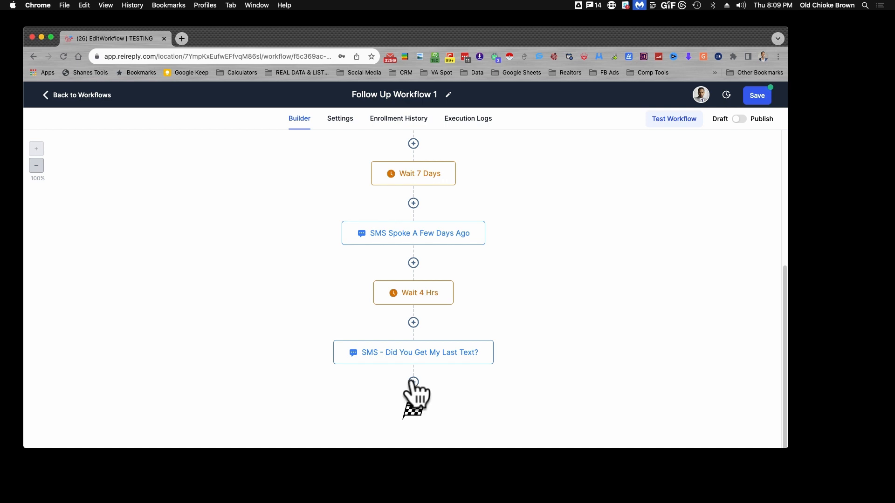
{"action": "left_click", "coordinate": [413, 384]}
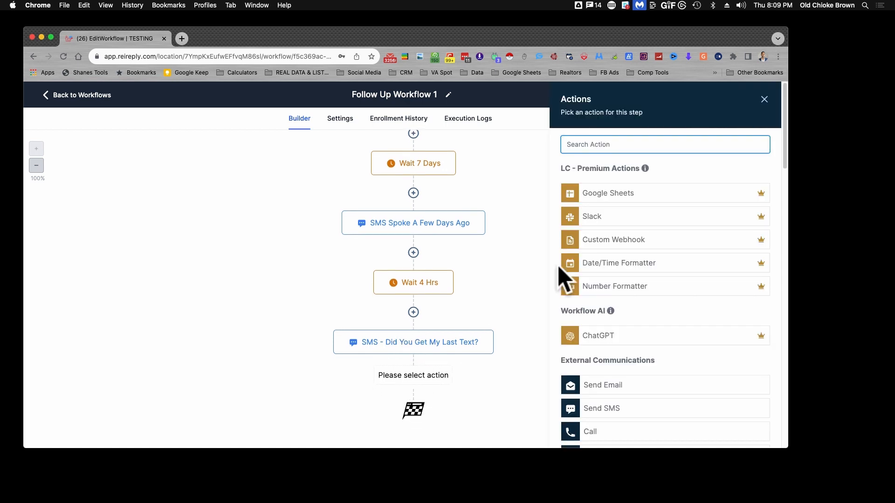
{"action": "type", "text": "wait"}
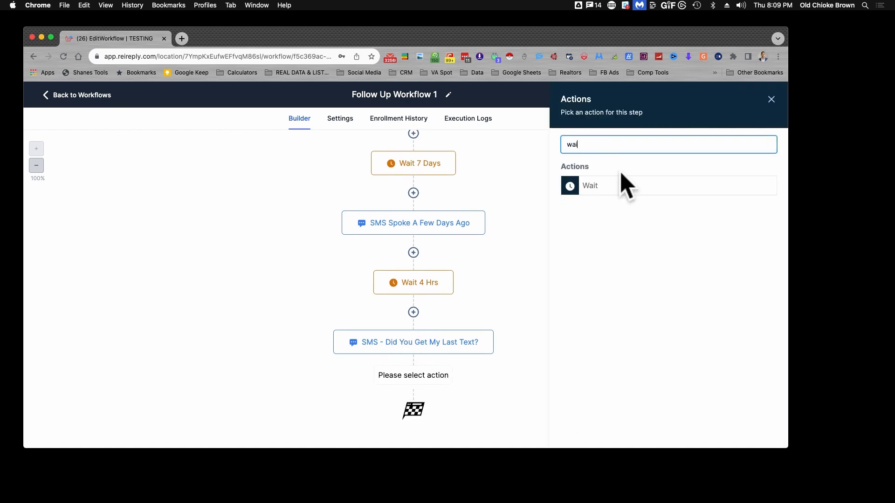
{"action": "left_click", "coordinate": [606, 187]}
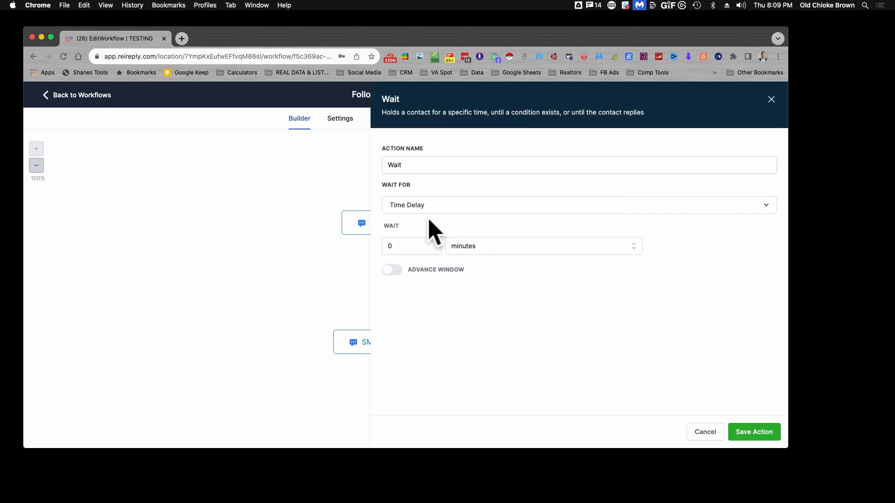
{"action": "left_click", "coordinate": [421, 246]}
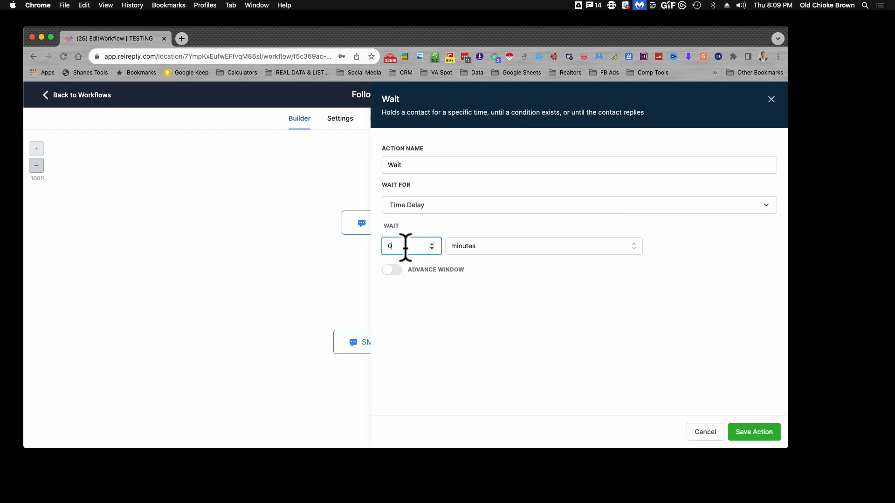
{"action": "key", "text": "BackSpace"}
{"action": "left_click", "coordinate": [463, 251]}
{"action": "left_click", "coordinate": [461, 305]}
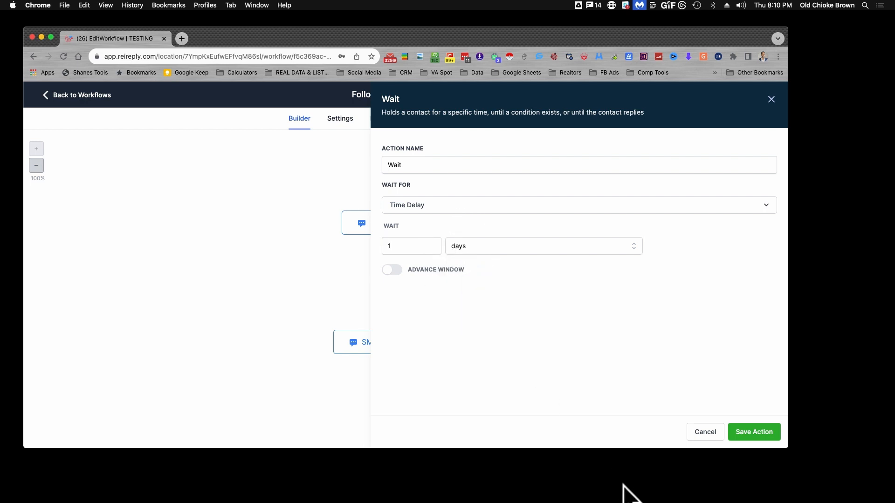
{"action": "left_click", "coordinate": [734, 432]}
- Rename the 1-day Wait action to "Wait 1 day" and save it
{"action": "scroll", "coordinate": [433, 373], "scroll_direction": "down", "scroll_amount": 2}
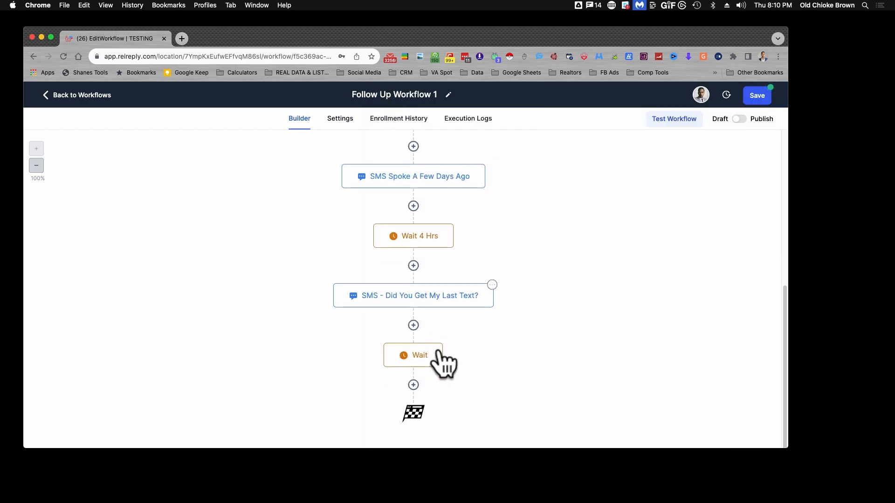
{"action": "left_click", "coordinate": [414, 358]}
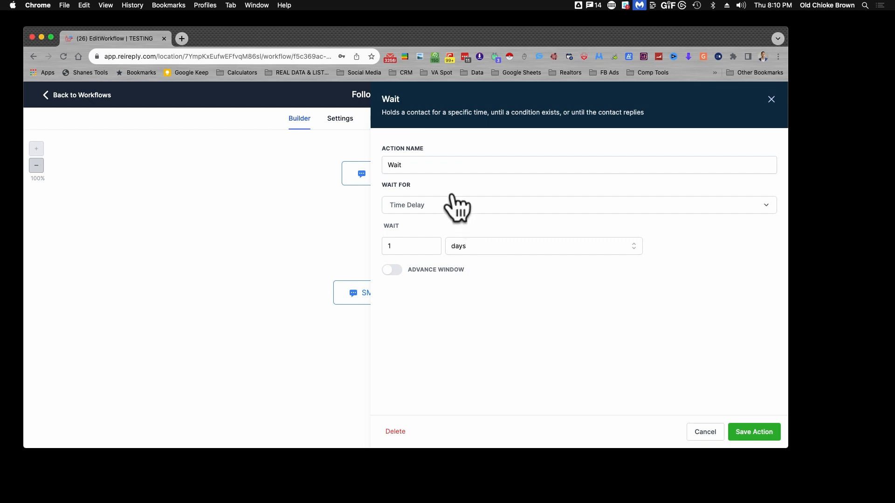
{"action": "left_click", "coordinate": [446, 171]}
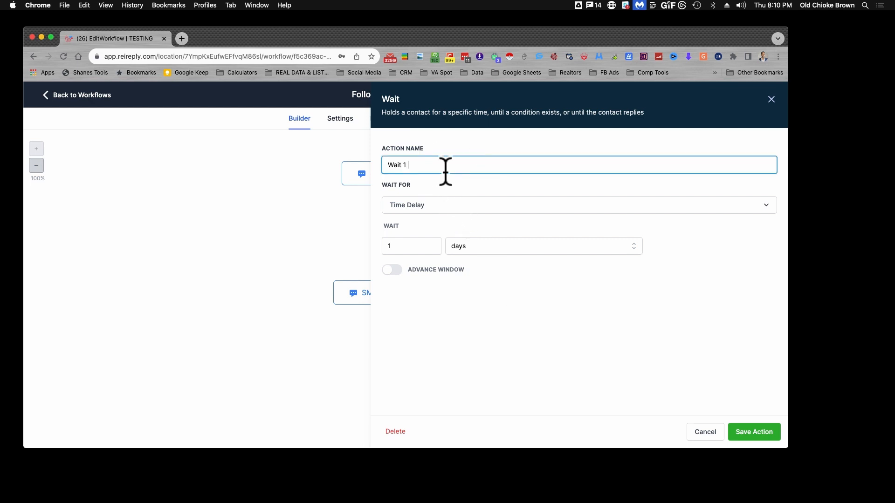
{"action": "type", "text": "1 day"}
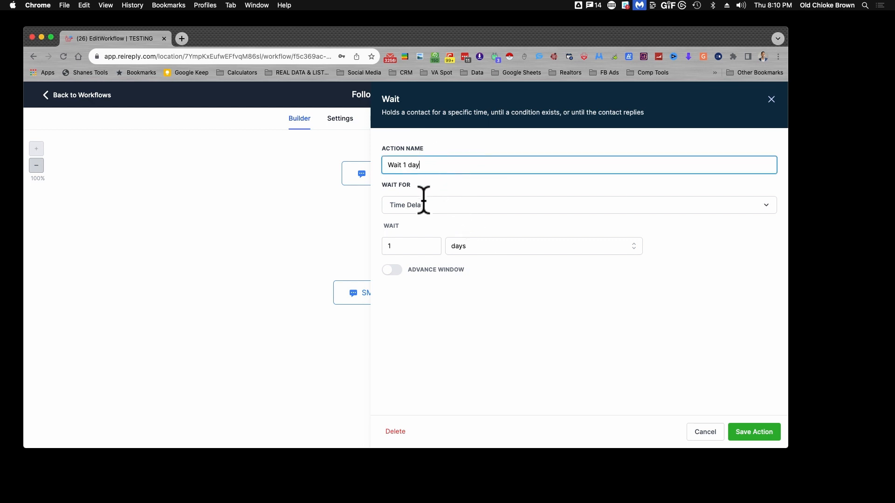
{"action": "left_click", "coordinate": [743, 432]}
- Add a Send SMS action below Wait 1 Day with a message starting "Just checking again about your house. I'd love to" and save it
{"action": "left_click", "coordinate": [414, 383]}
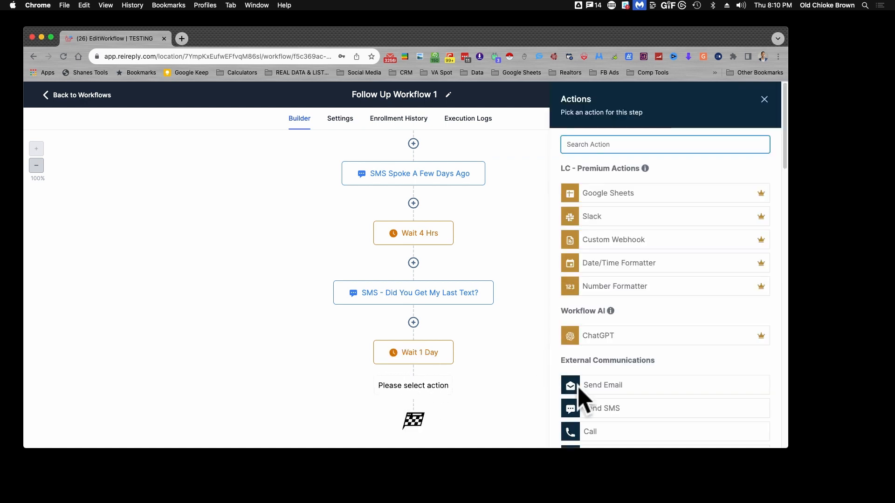
{"action": "scroll", "coordinate": [578, 392], "scroll_direction": "down", "scroll_amount": 2}
{"action": "left_click", "coordinate": [594, 368]}
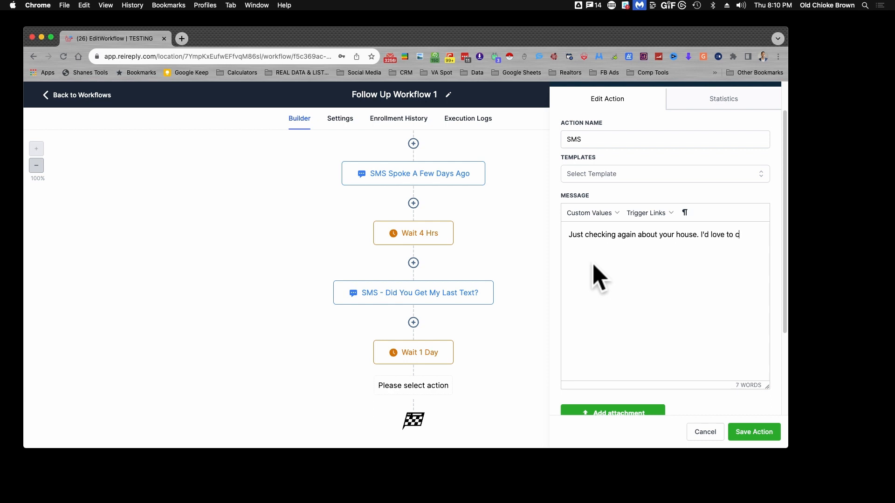
{"action": "type", "text": "ther on this."}
{"action": "left_click", "coordinate": [730, 427]}
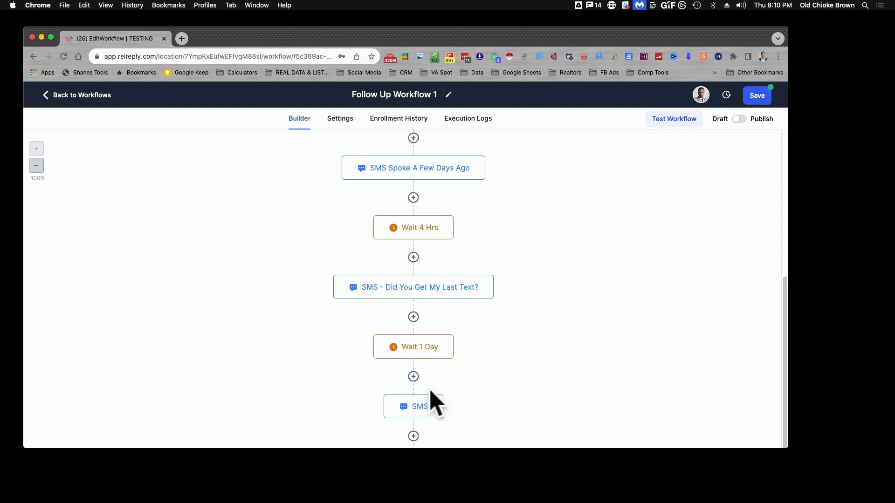
- Add a Remove Contact Tag action below the last SMS, select the tag "follow up*" and save it
{"action": "scroll", "coordinate": [429, 398], "scroll_direction": "down", "scroll_amount": 2}
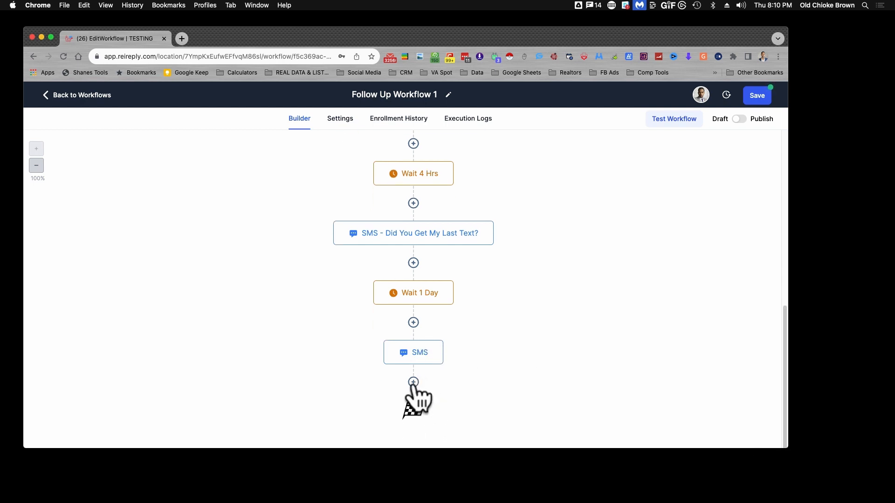
{"action": "left_click", "coordinate": [413, 382]}
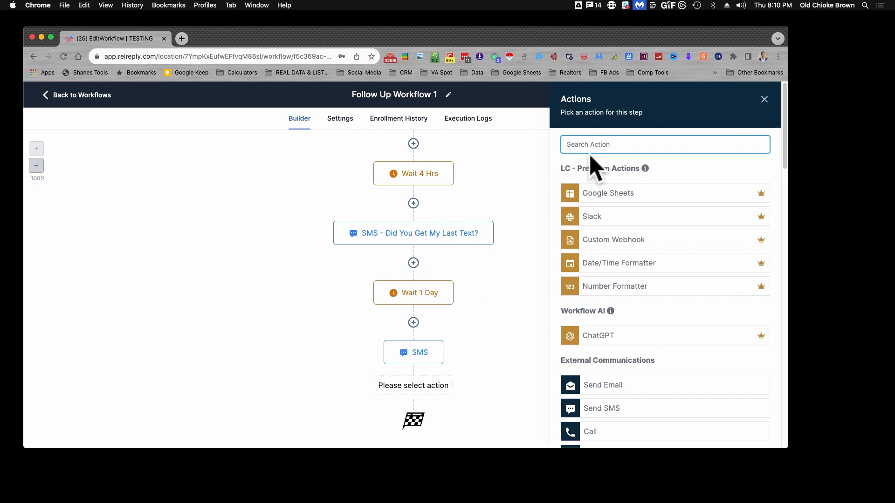
{"action": "type", "text": "tad"}
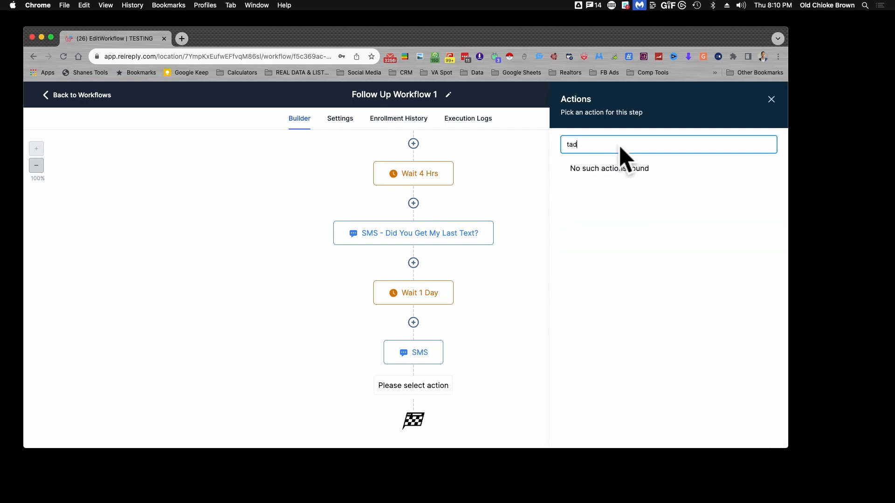
{"action": "key", "text": "BackSpace"}
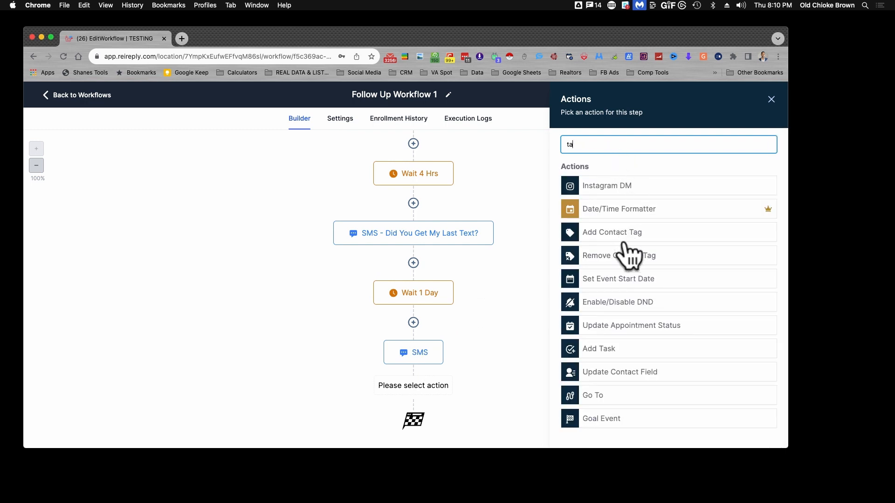
{"action": "left_click", "coordinate": [607, 263]}
{"action": "left_click", "coordinate": [590, 206]}
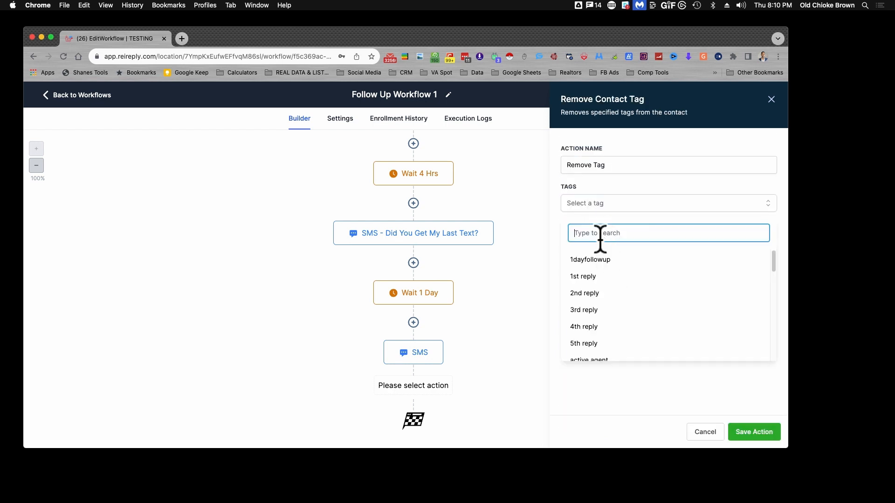
{"action": "type", "text": "follow"}
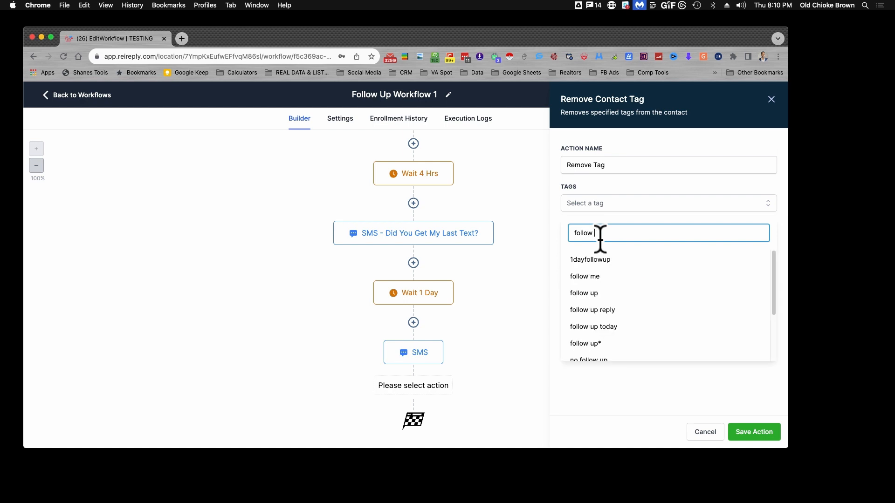
{"action": "left_click", "coordinate": [588, 344]}
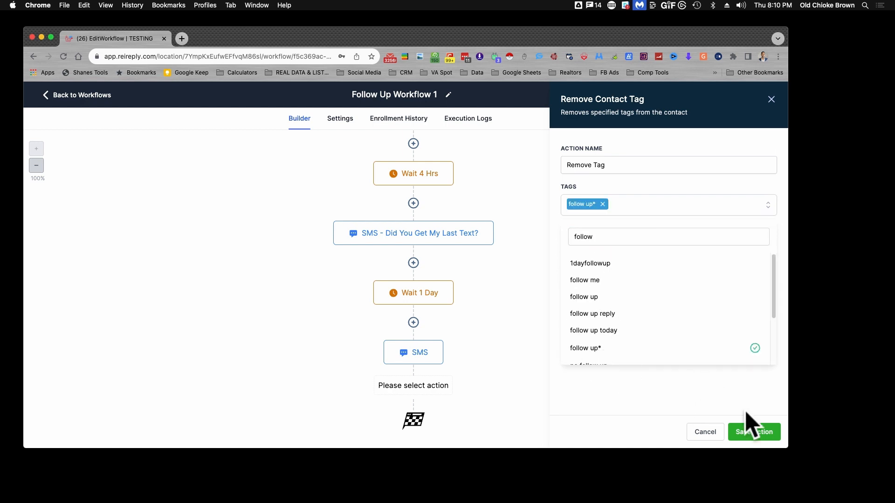
{"action": "left_click", "coordinate": [751, 433]}
- Try to rename the Remove Tag action to "Remove Follow Up * Tag"
{"action": "scroll", "coordinate": [461, 376], "scroll_direction": "down", "scroll_amount": 2}
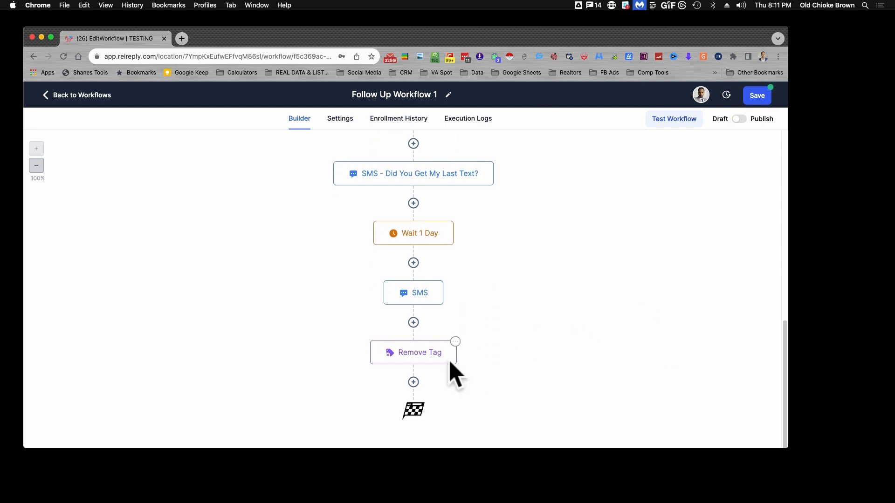
{"action": "left_click", "coordinate": [415, 354]}
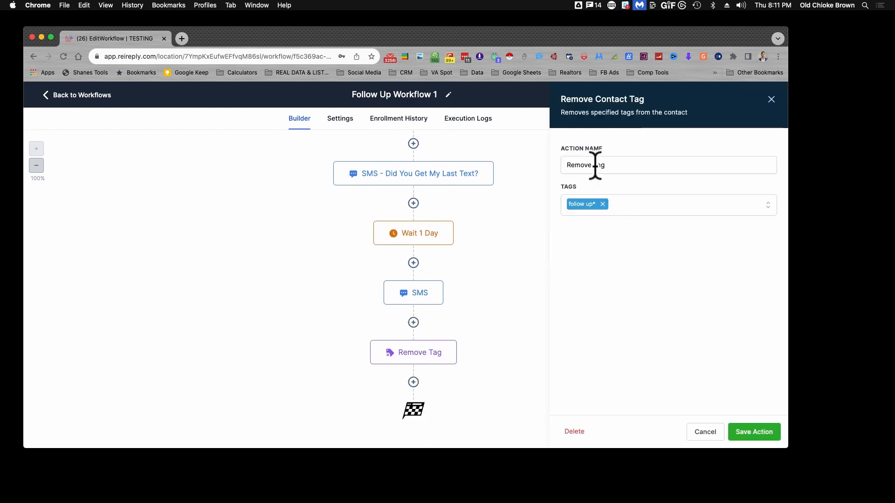
{"action": "left_click", "coordinate": [595, 166]}
{"action": "type", "text": "Fo"}
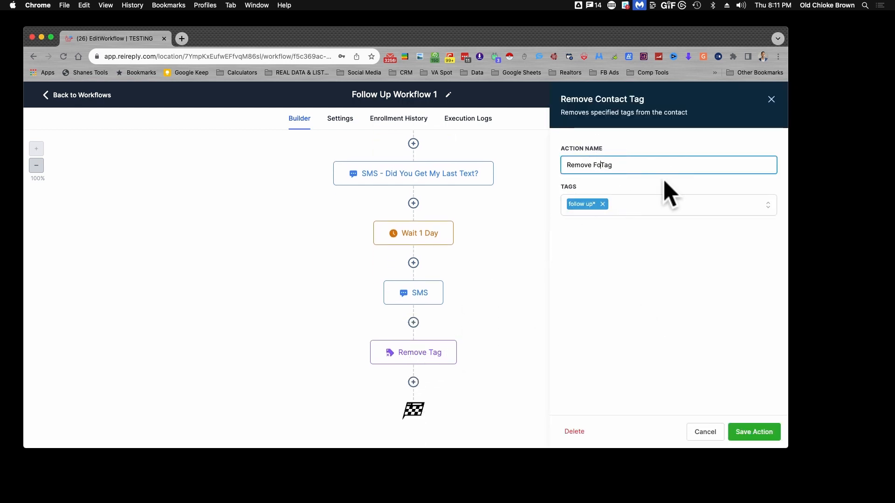
{"action": "type", "text": "llow "}
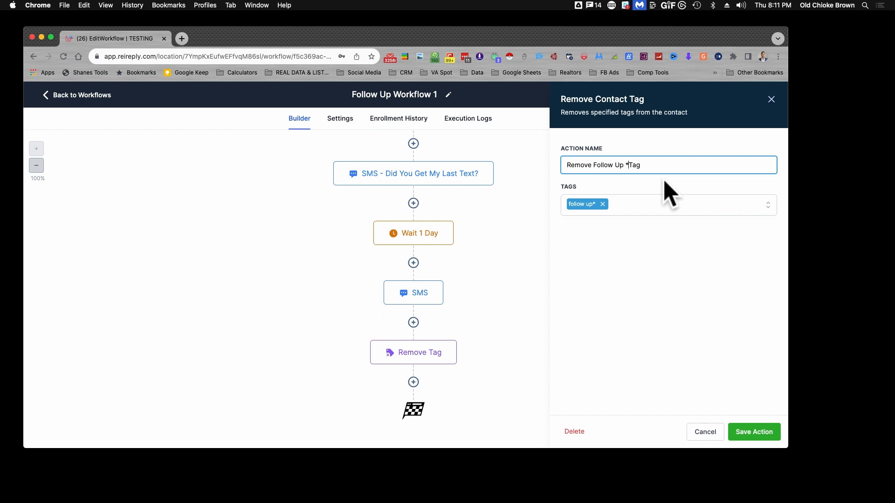
{"action": "type", "text": "Up *"}
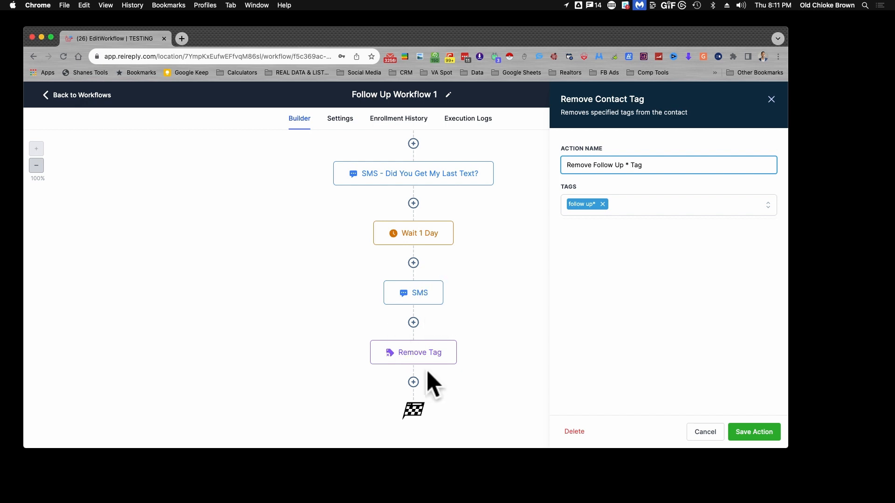
- Insert a Wait action between the last SMS and Remove Tag, set to 1 day and named "Wait 1 Day", and save it
{"action": "left_click", "coordinate": [414, 323]}
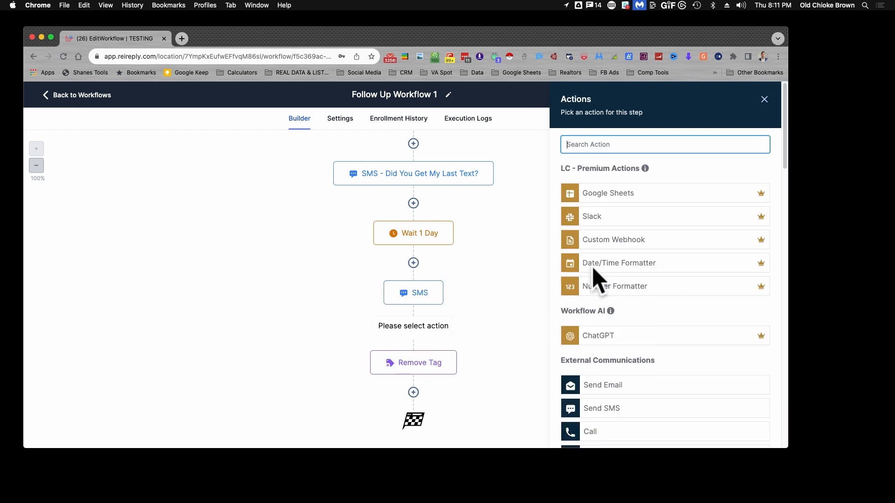
{"action": "type", "text": "wait"}
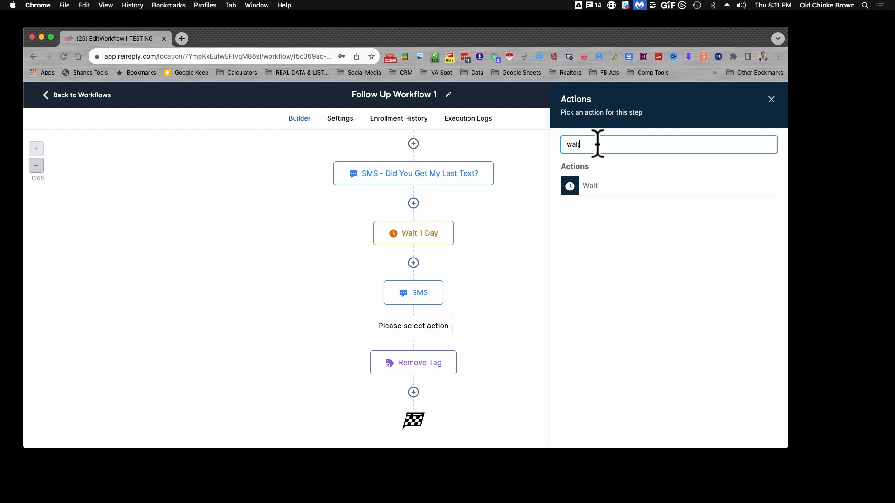
{"action": "left_click", "coordinate": [595, 188]}
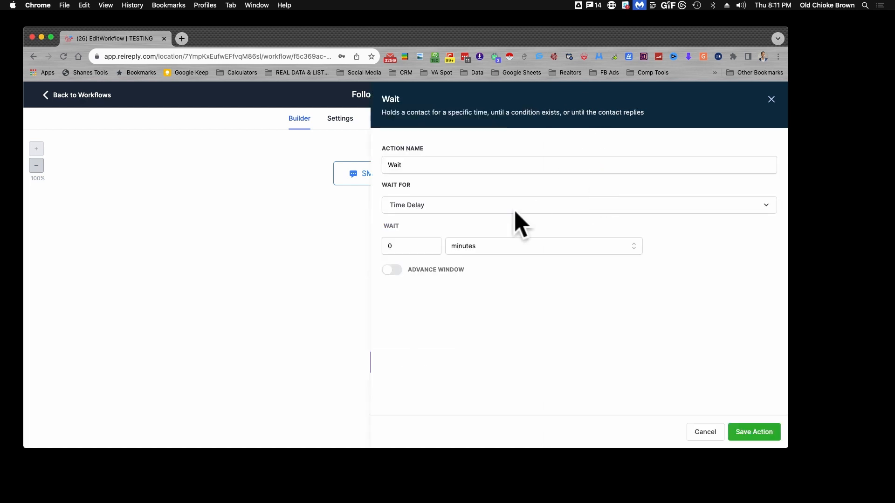
{"action": "left_click", "coordinate": [432, 245]}
{"action": "left_click", "coordinate": [480, 248]}
{"action": "left_click", "coordinate": [455, 302]}
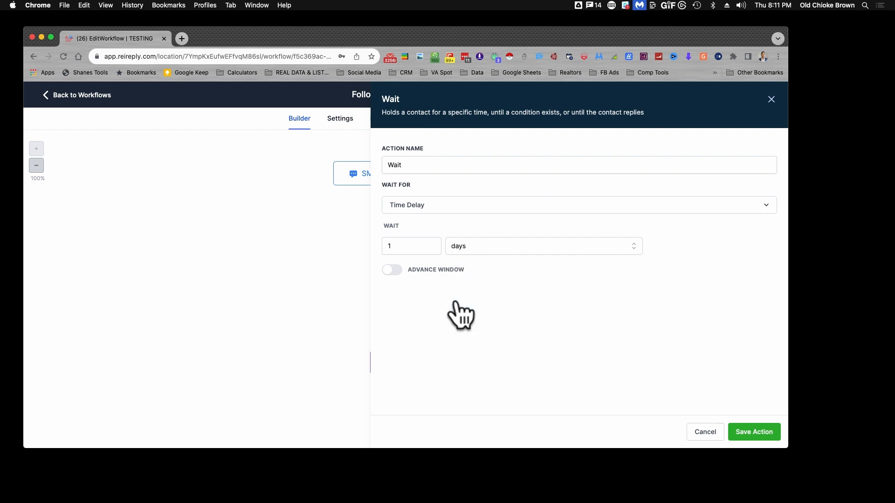
{"action": "left_click", "coordinate": [409, 166]}
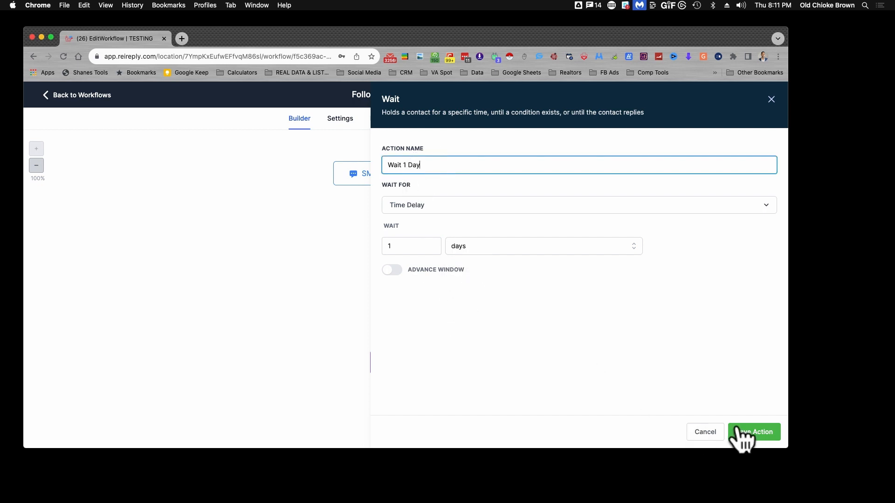
{"action": "left_click", "coordinate": [744, 433]}
- Insert a Manual Call action between the last Wait 1 Day and Remove Tag, and save it
{"action": "scroll", "coordinate": [462, 375], "scroll_direction": "down", "scroll_amount": 2}
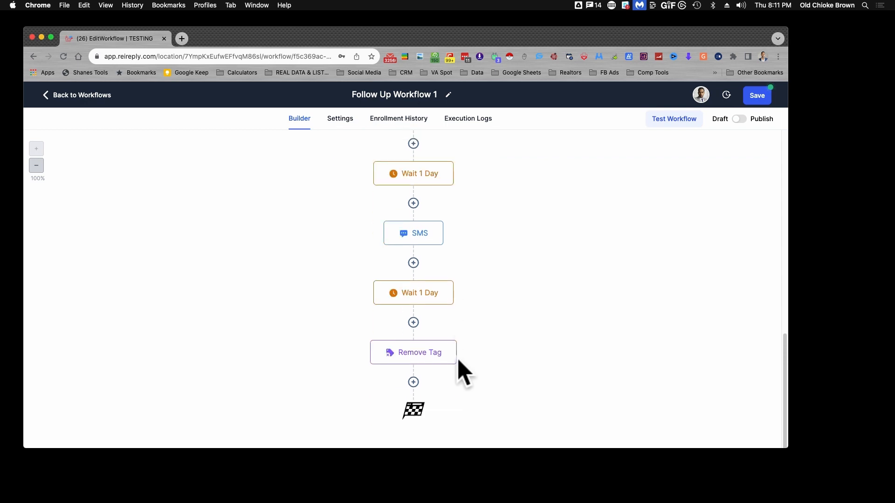
{"action": "left_click", "coordinate": [414, 322]}
{"action": "scroll", "coordinate": [627, 326], "scroll_direction": "down", "scroll_amount": 3}
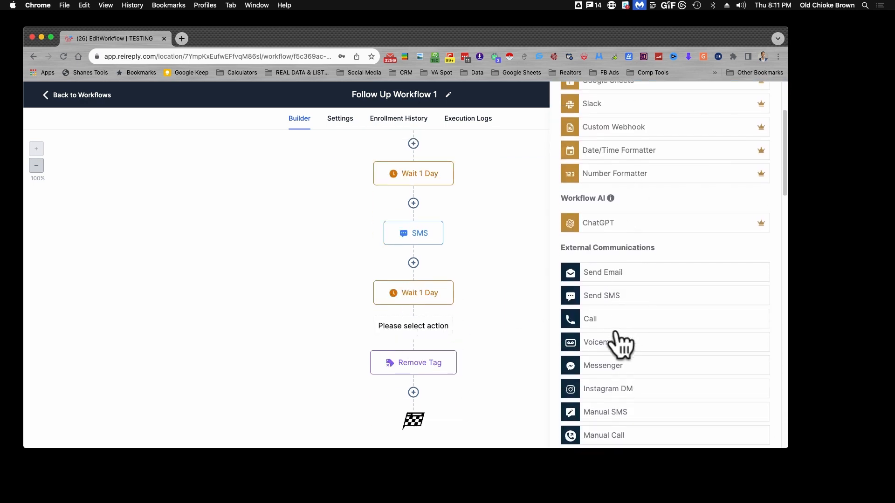
{"action": "scroll", "coordinate": [611, 396], "scroll_direction": "down", "scroll_amount": 2}
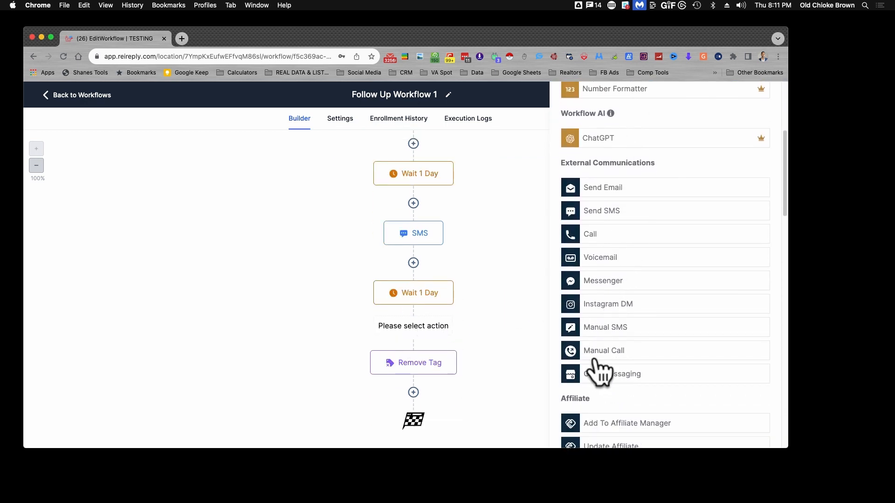
{"action": "left_click", "coordinate": [601, 372]}
{"action": "left_click", "coordinate": [752, 434]}
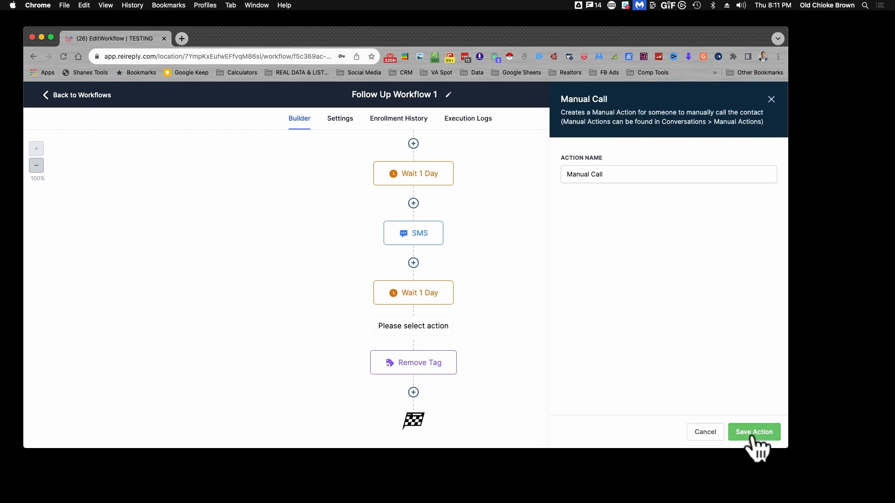
{"action": "scroll", "coordinate": [549, 380], "scroll_direction": "down", "scroll_amount": 1}
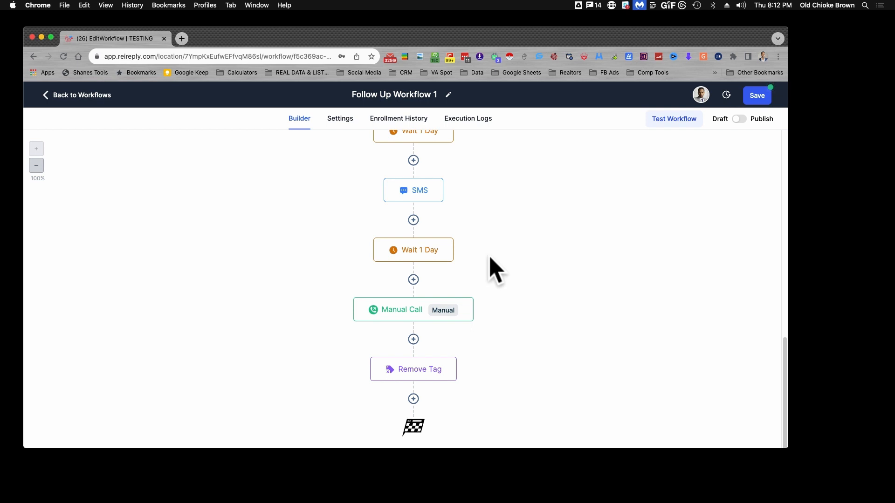
- Delete the Manual Call action above Remove Tag and confirm the deletion
{"action": "scroll", "coordinate": [450, 247], "scroll_direction": "up", "scroll_amount": 3}
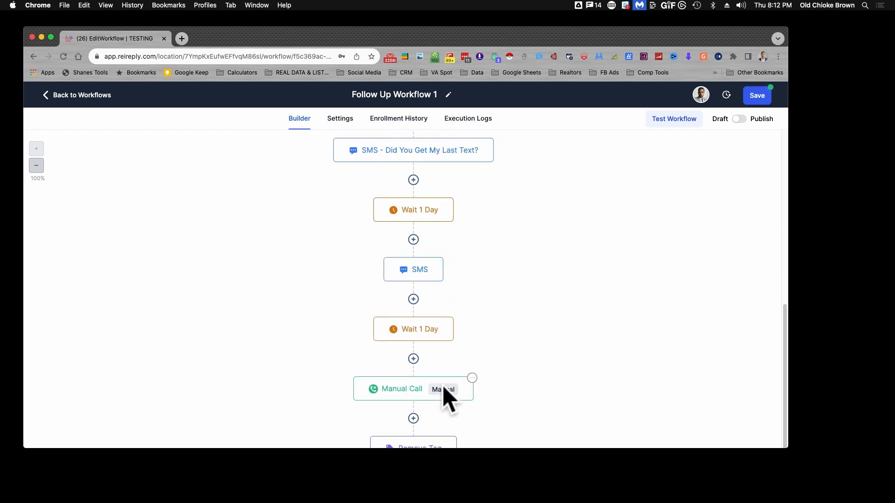
{"action": "scroll", "coordinate": [451, 373], "scroll_direction": "down", "scroll_amount": 3}
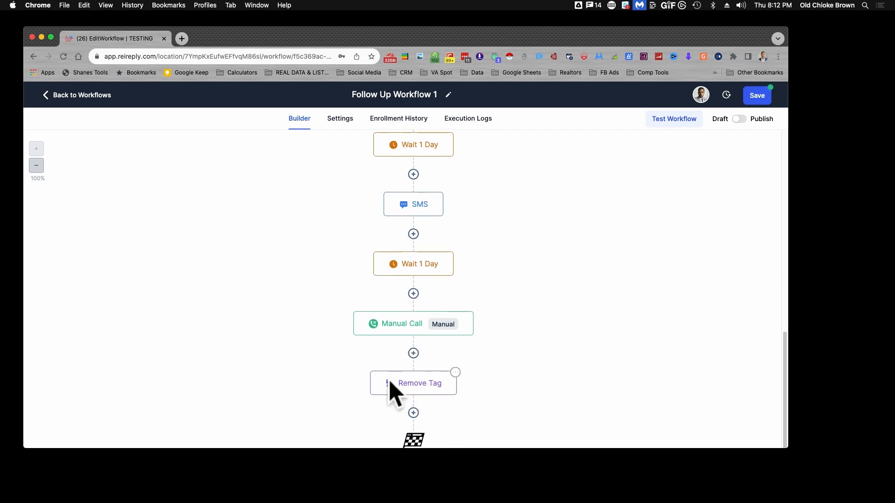
{"action": "left_click", "coordinate": [413, 354]}
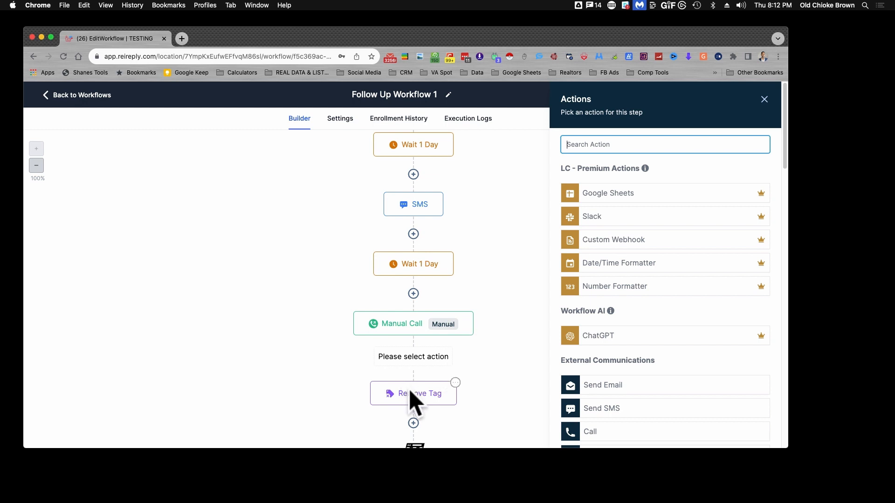
{"action": "left_click", "coordinate": [473, 313]}
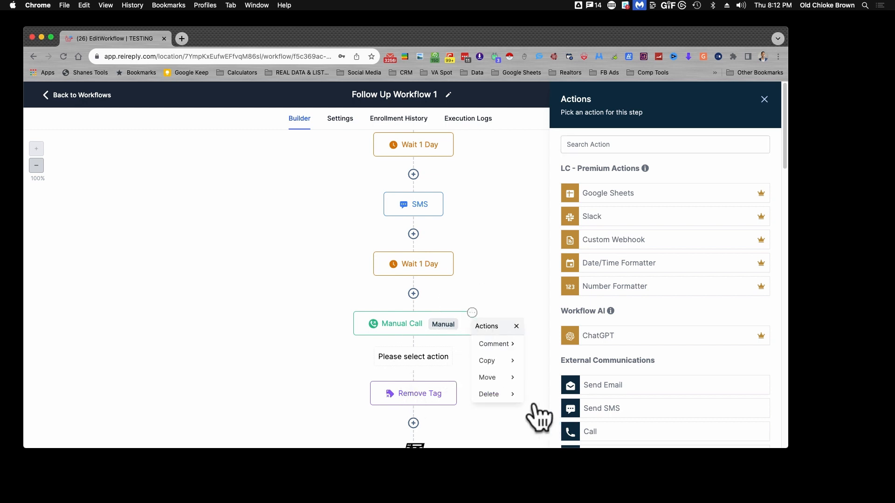
{"action": "mouse_move", "coordinate": [512, 396]}
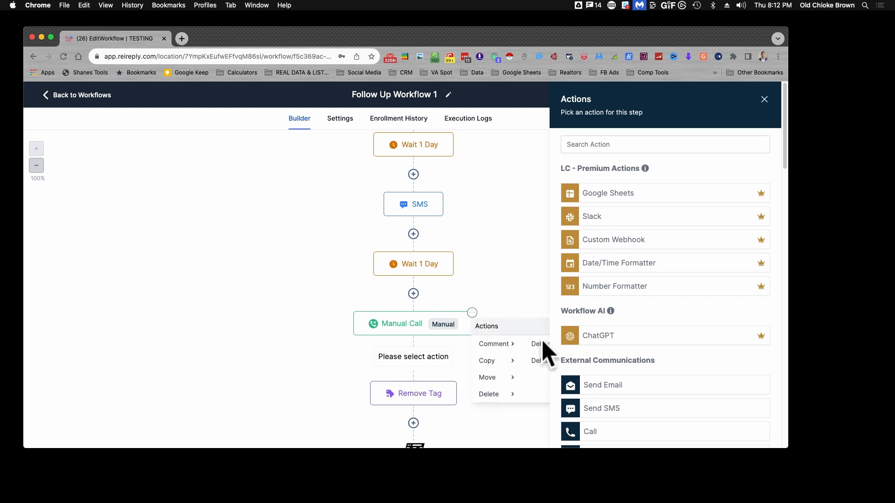
{"action": "left_click", "coordinate": [764, 99]}
{"action": "left_click", "coordinate": [571, 346]}
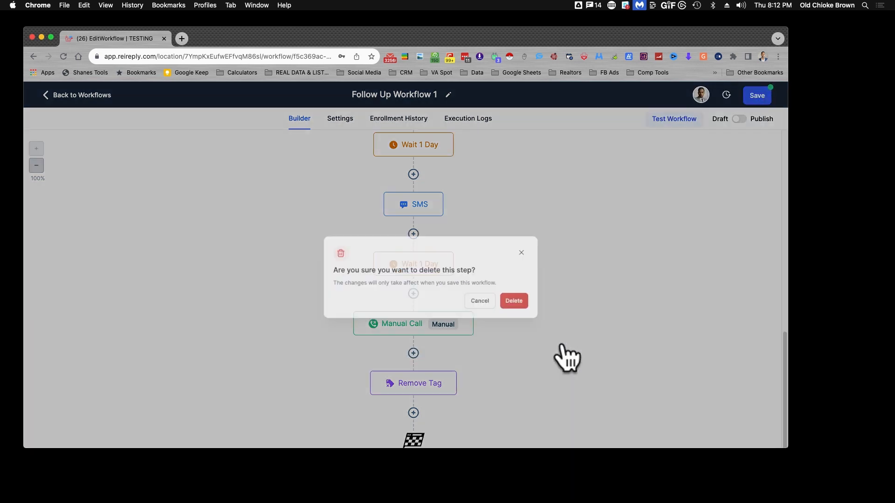
{"action": "left_click", "coordinate": [508, 297]}
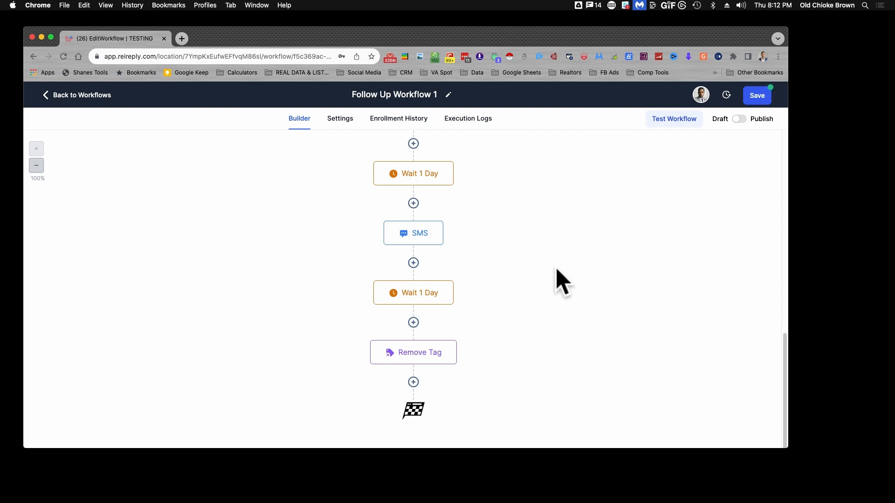
- Add a Remove From Workflow action below Remove Tag at the end of the workflow and save it
{"action": "scroll", "coordinate": [557, 280], "scroll_direction": "up", "scroll_amount": 10}
{"action": "scroll", "coordinate": [557, 279], "scroll_direction": "down", "scroll_amount": 15}
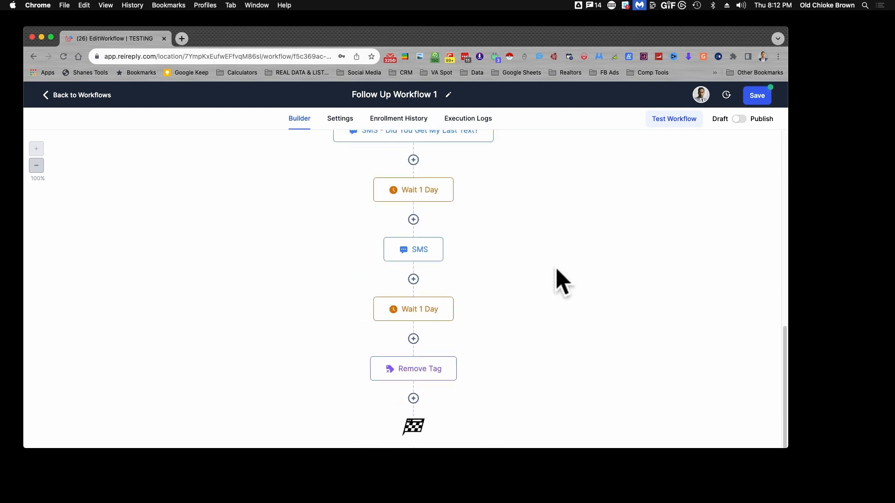
{"action": "left_click", "coordinate": [414, 382]}
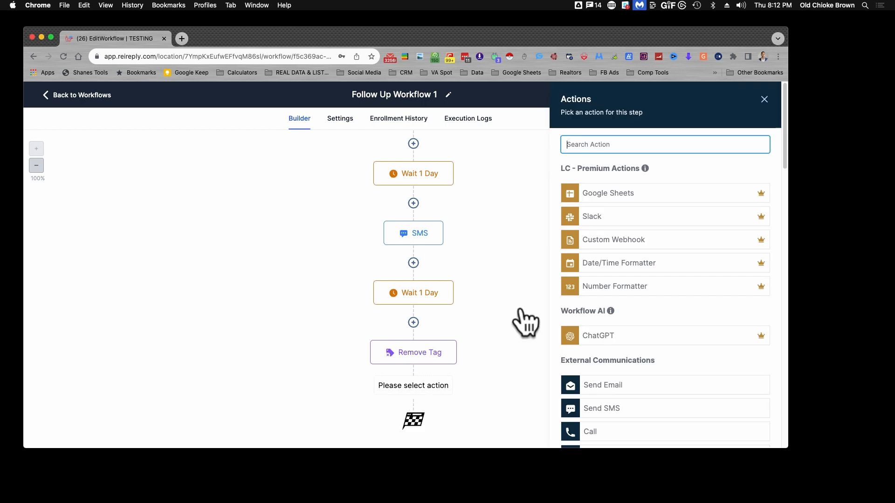
{"action": "type", "text": "re"}
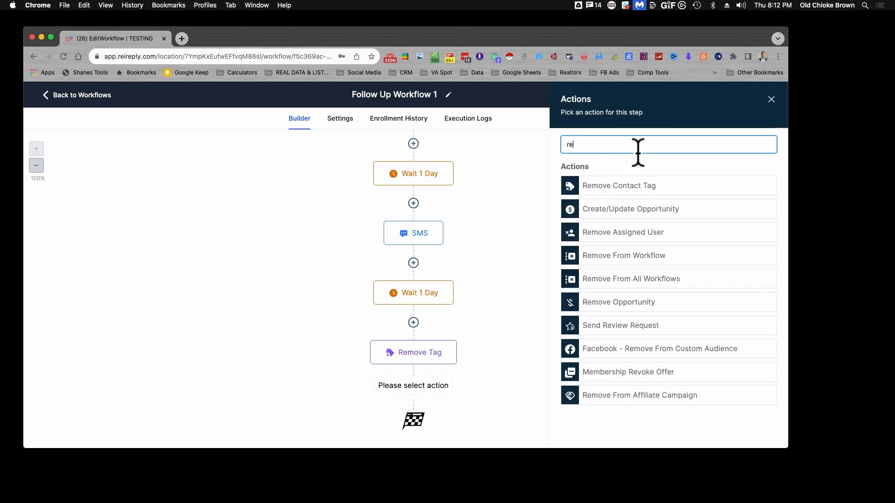
{"action": "type", "text": "mo"}
{"action": "left_click", "coordinate": [624, 233]}
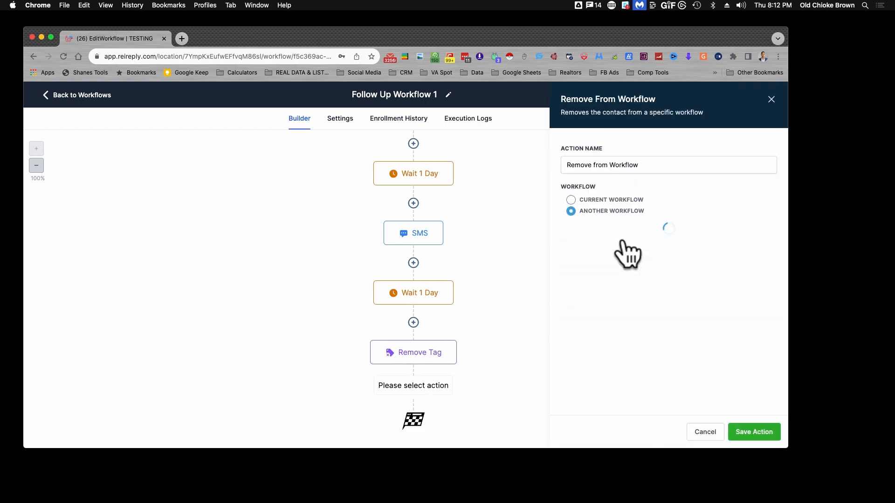
{"action": "left_click", "coordinate": [740, 434]}
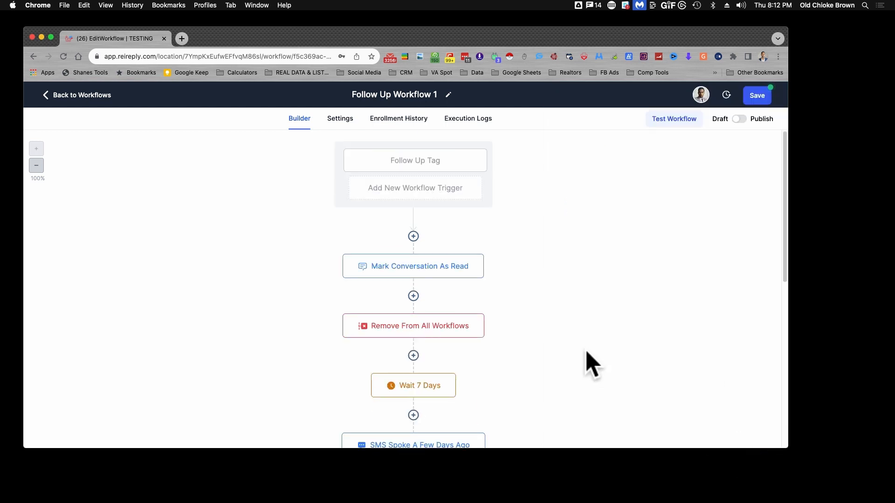
- Enable Allow re-entry and Stop on response in the workflow's contact settings
{"action": "scroll", "coordinate": [586, 364], "scroll_direction": "down", "scroll_amount": 4}
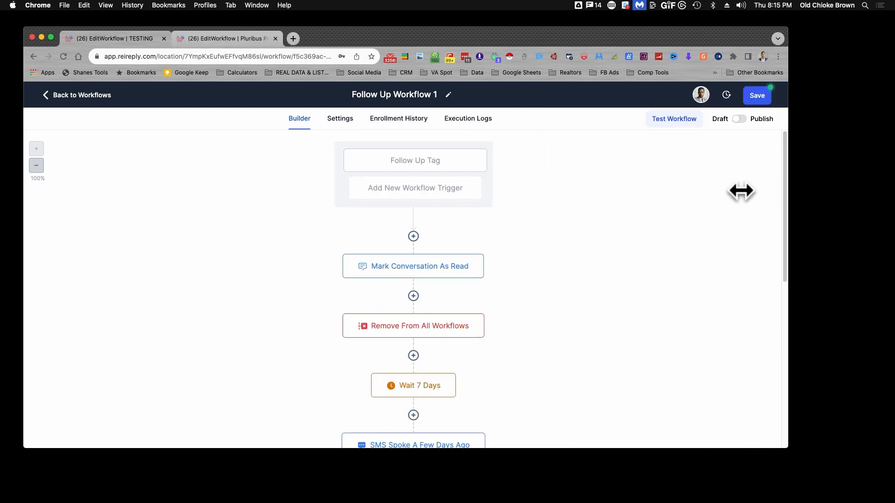
{"action": "left_click", "coordinate": [335, 121]}
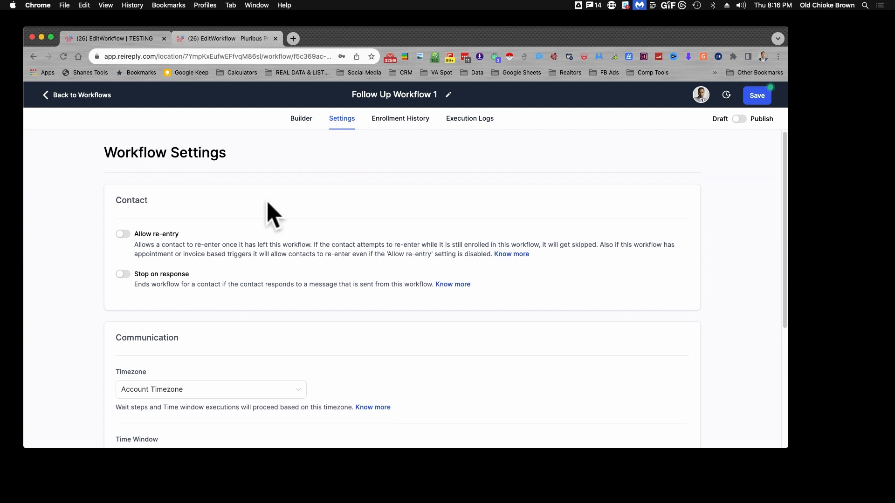
{"action": "scroll", "coordinate": [265, 205], "scroll_direction": "down", "scroll_amount": 2}
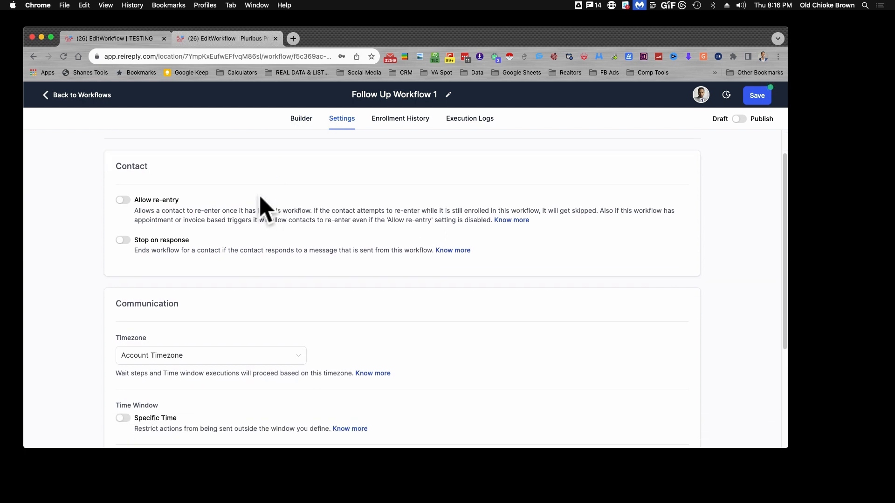
{"action": "left_click", "coordinate": [122, 201]}
{"action": "scroll", "coordinate": [236, 221], "scroll_direction": "down", "scroll_amount": 2}
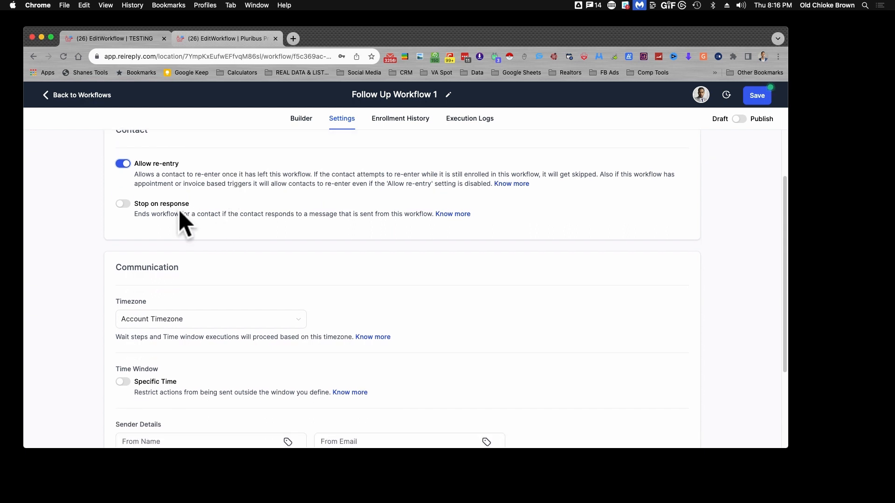
{"action": "left_click", "coordinate": [123, 206]}
- Set the workflow's communication timezone to Contact Timezone
{"action": "scroll", "coordinate": [194, 238], "scroll_direction": "down", "scroll_amount": 3}
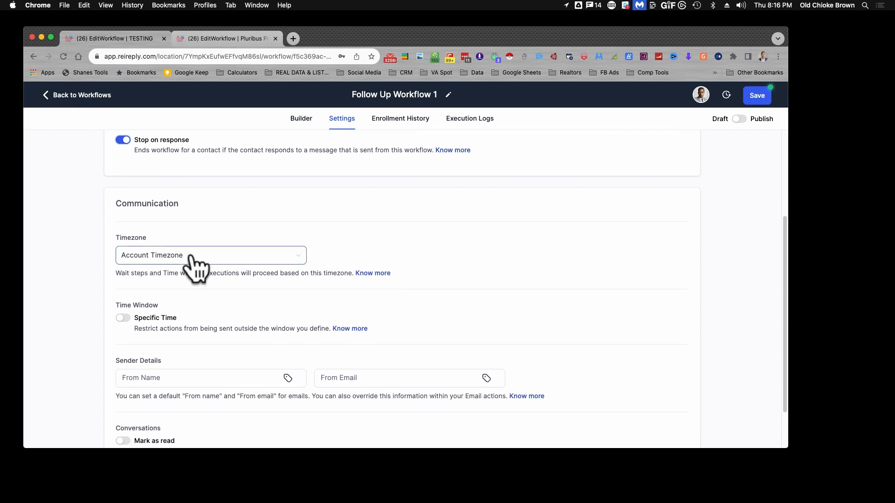
{"action": "left_click", "coordinate": [191, 256]}
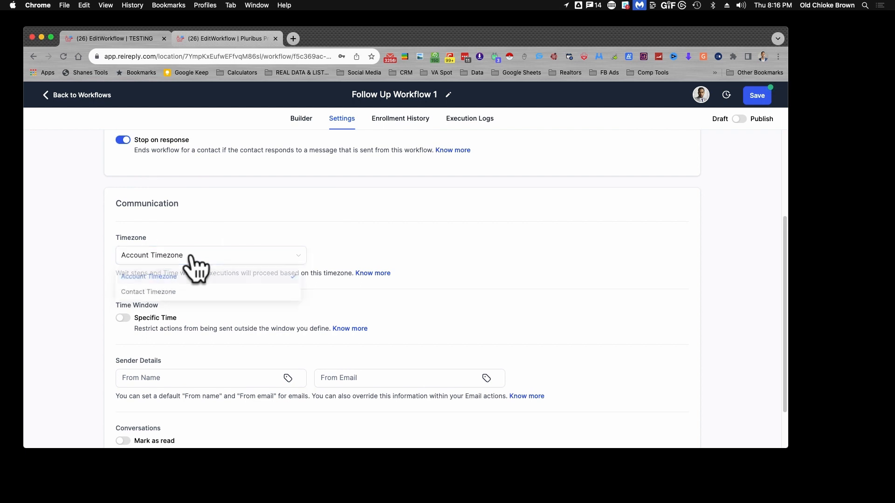
{"action": "left_click", "coordinate": [155, 294]}
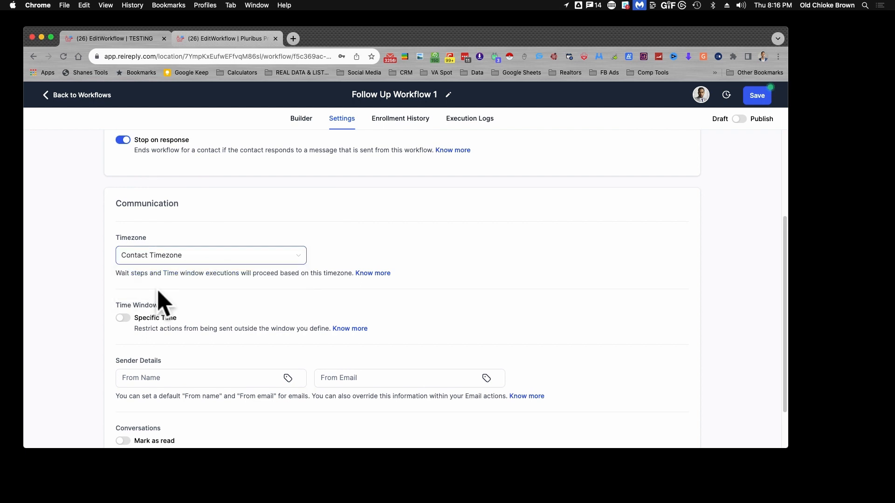
{"action": "scroll", "coordinate": [191, 262], "scroll_direction": "down", "scroll_amount": 1}
{"action": "scroll", "coordinate": [195, 269], "scroll_direction": "down", "scroll_amount": 1}
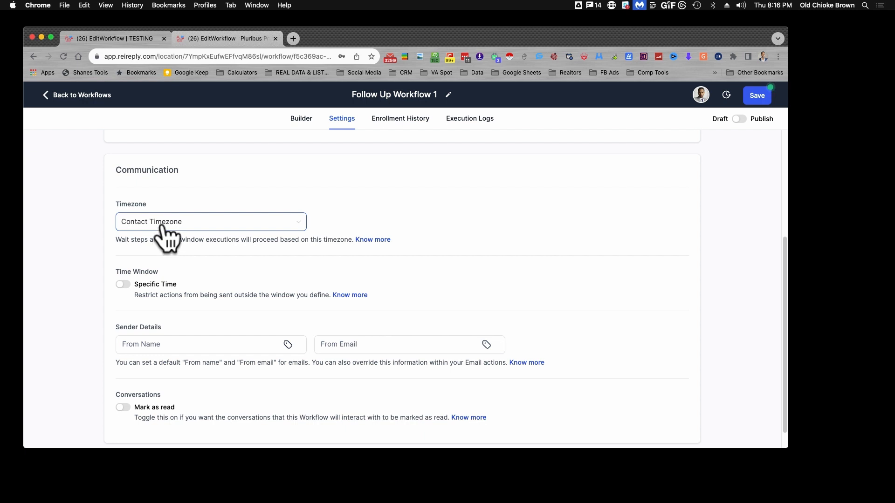
- Enable the Specific Time window and include Saturday in the allowed days, leaving Sunday excluded
{"action": "scroll", "coordinate": [163, 235], "scroll_direction": "down", "scroll_amount": 1}
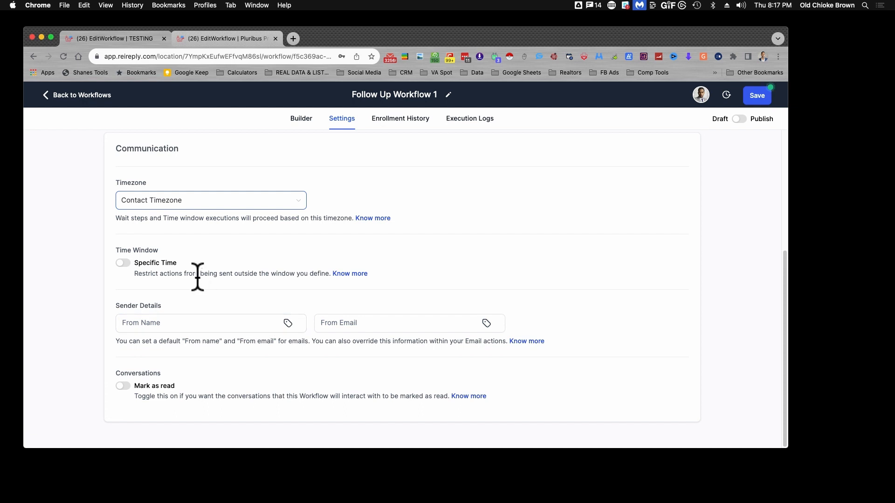
{"action": "left_click", "coordinate": [123, 263]}
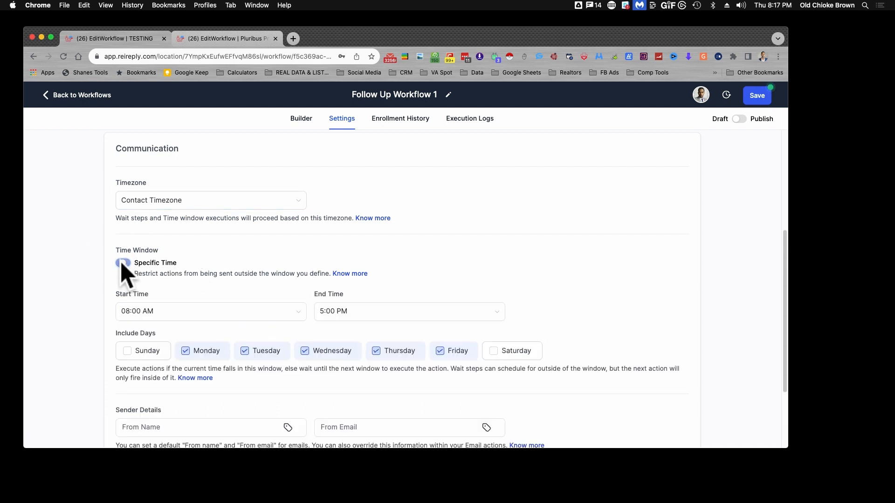
{"action": "scroll", "coordinate": [203, 289], "scroll_direction": "down", "scroll_amount": 2}
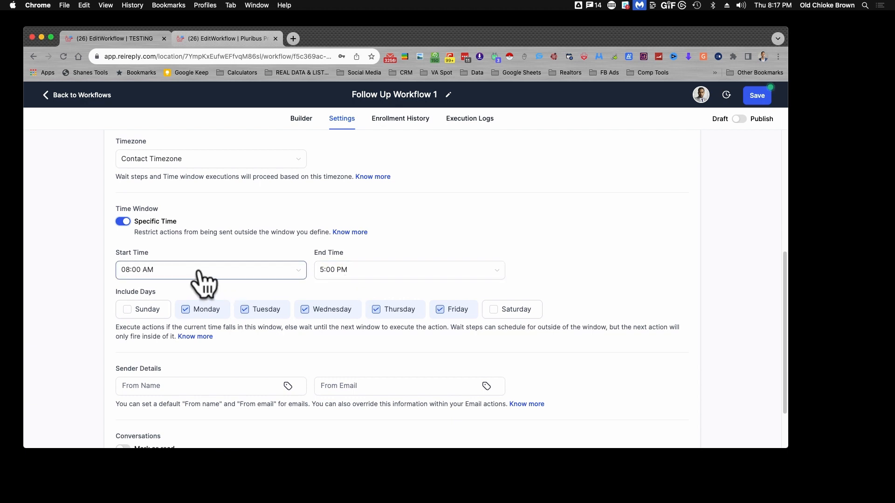
{"action": "left_click", "coordinate": [499, 312]}
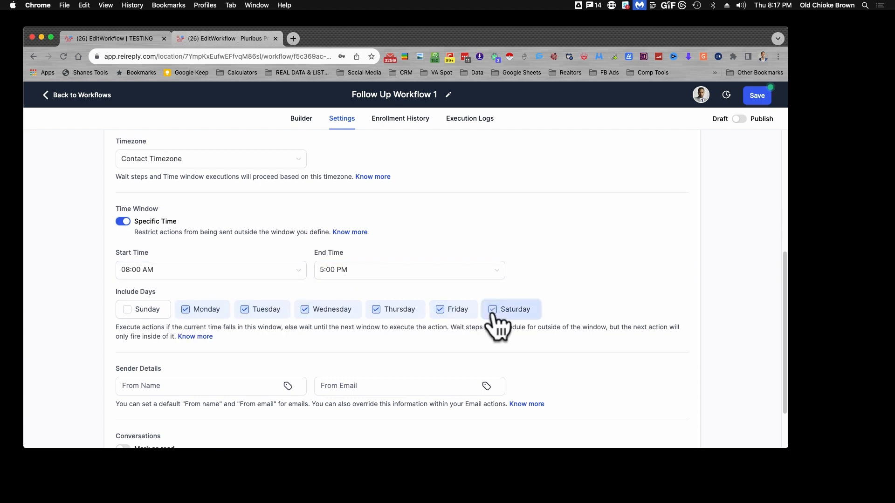
{"action": "left_click", "coordinate": [135, 309]}
{"action": "left_click", "coordinate": [125, 314]}
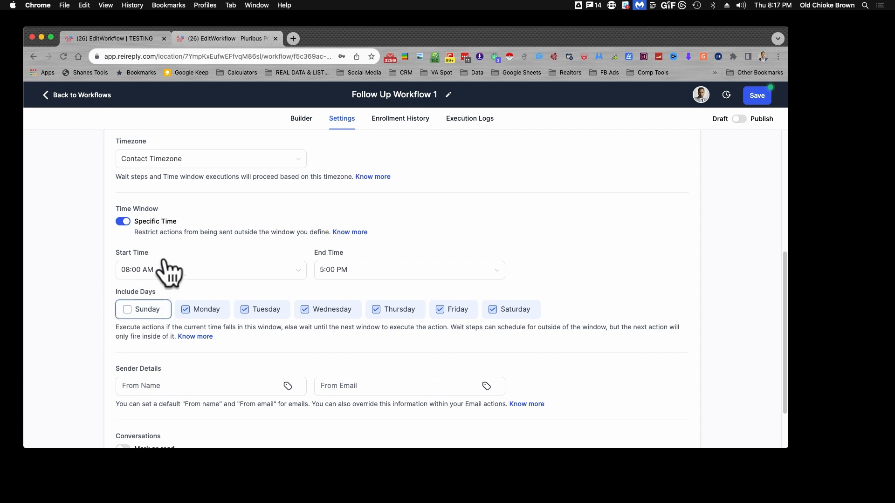
- Switch the workflow from Draft to Publish, save it and return to the workflow builder
{"action": "scroll", "coordinate": [192, 329], "scroll_direction": "down", "scroll_amount": 3}
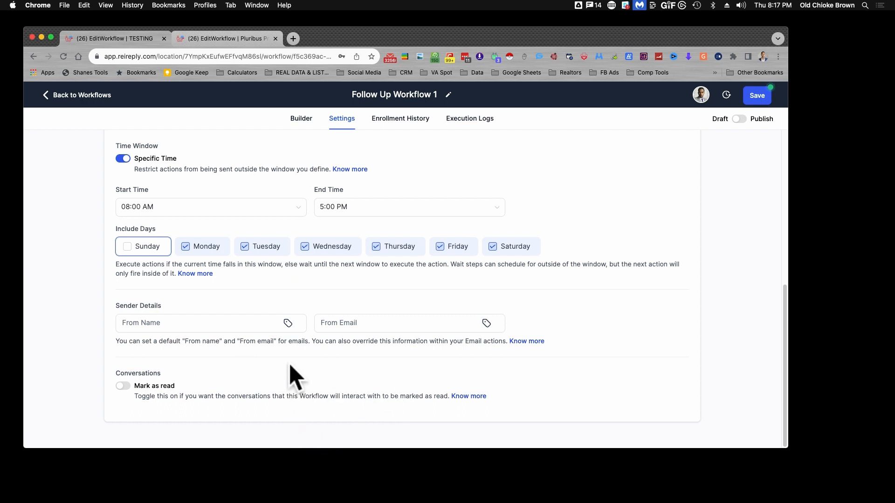
{"action": "scroll", "coordinate": [292, 373], "scroll_direction": "up", "scroll_amount": 8}
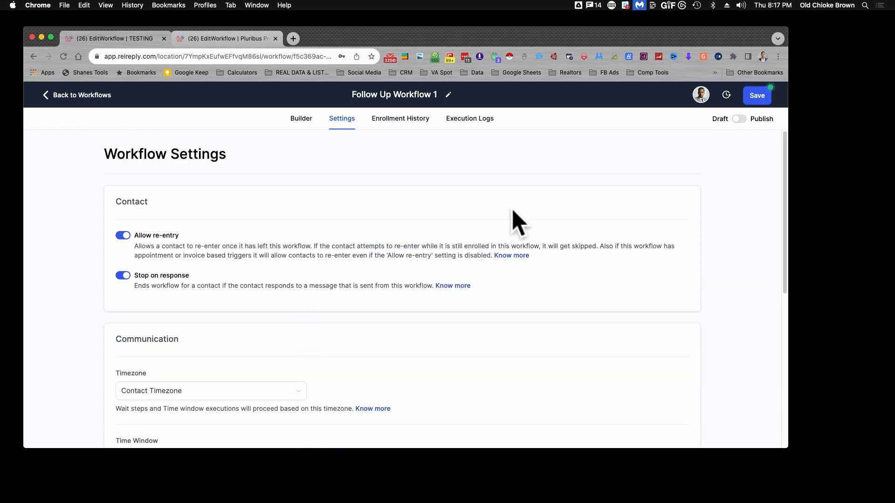
{"action": "left_click", "coordinate": [738, 119]}
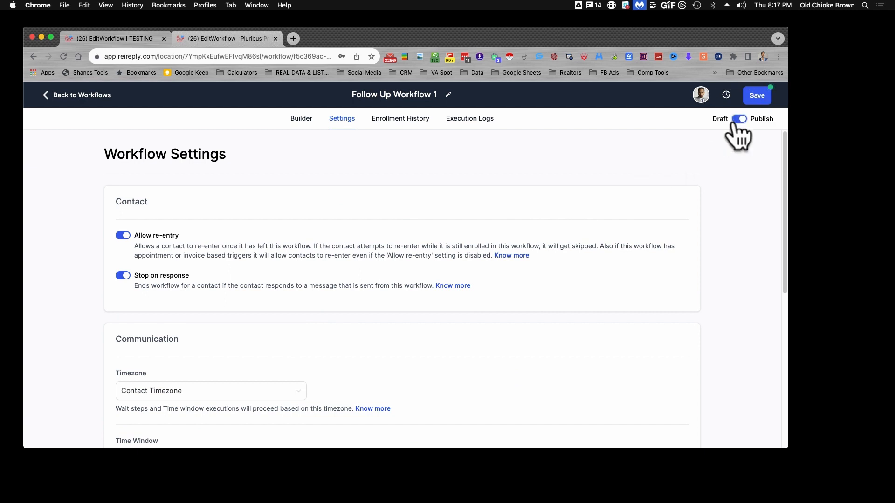
{"action": "left_click", "coordinate": [755, 97]}
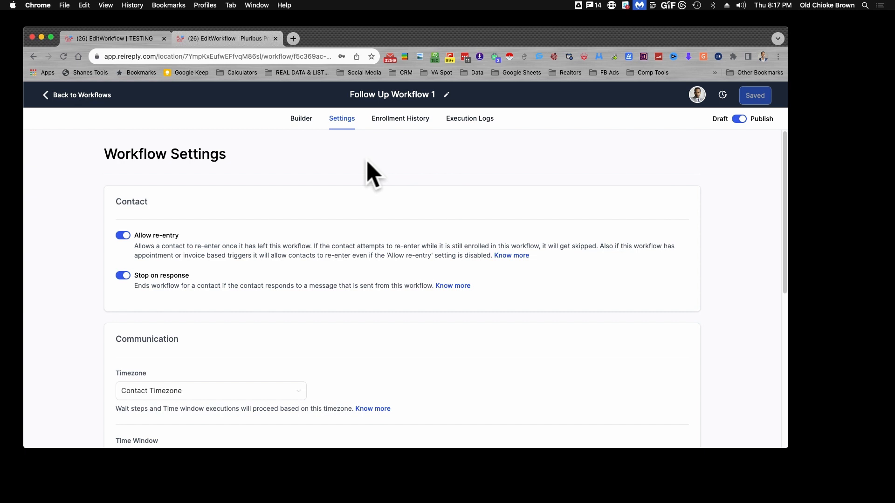
{"action": "left_click", "coordinate": [304, 120]}
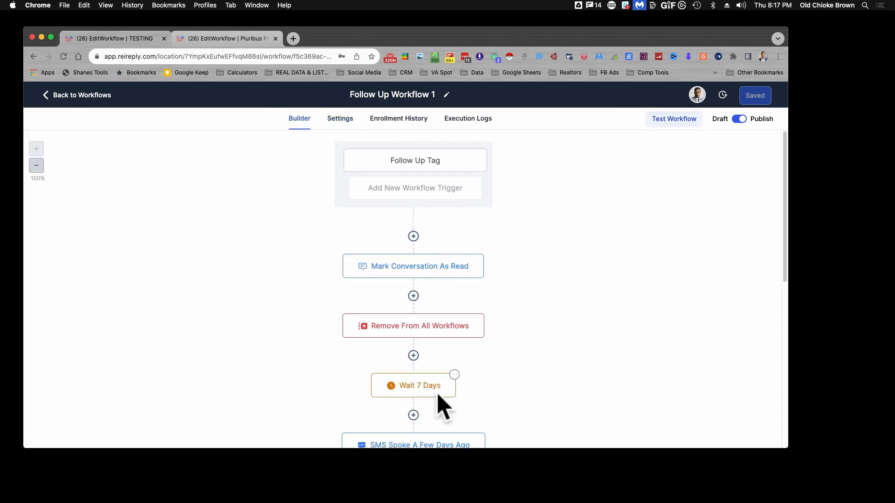
- Review Follow Up Workflow 1's settings and its full action sequence from the Follow Up Tag trigger to the end
{"action": "scroll", "coordinate": [442, 406], "scroll_direction": "down", "scroll_amount": 3}
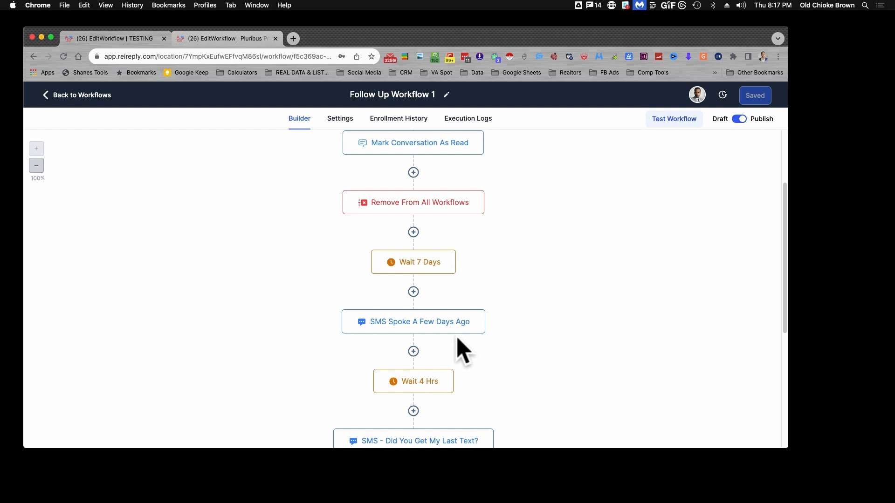
{"action": "scroll", "coordinate": [406, 328], "scroll_direction": "down", "scroll_amount": 1}
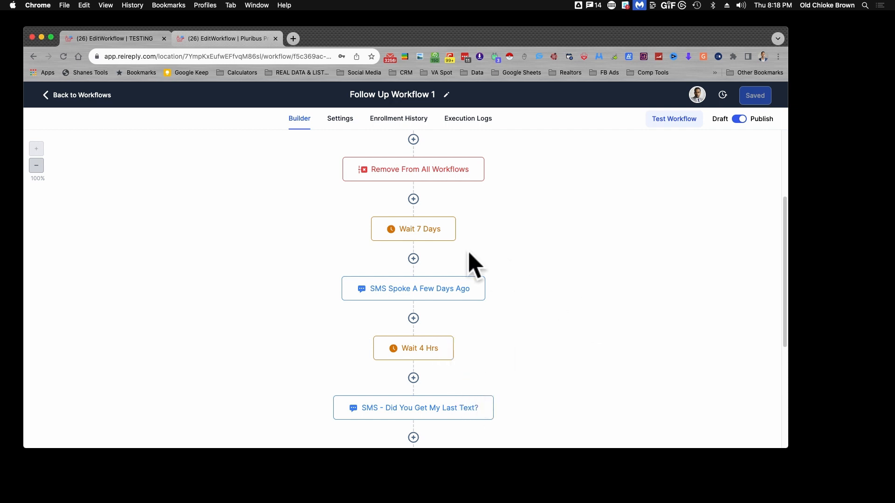
{"action": "left_click", "coordinate": [340, 119]}
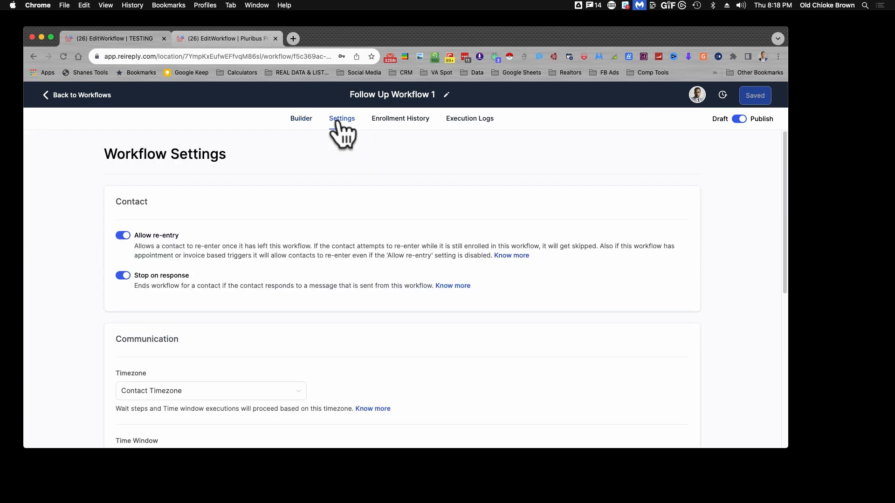
{"action": "left_click", "coordinate": [301, 119]}
{"action": "scroll", "coordinate": [397, 302], "scroll_direction": "down", "scroll_amount": 5}
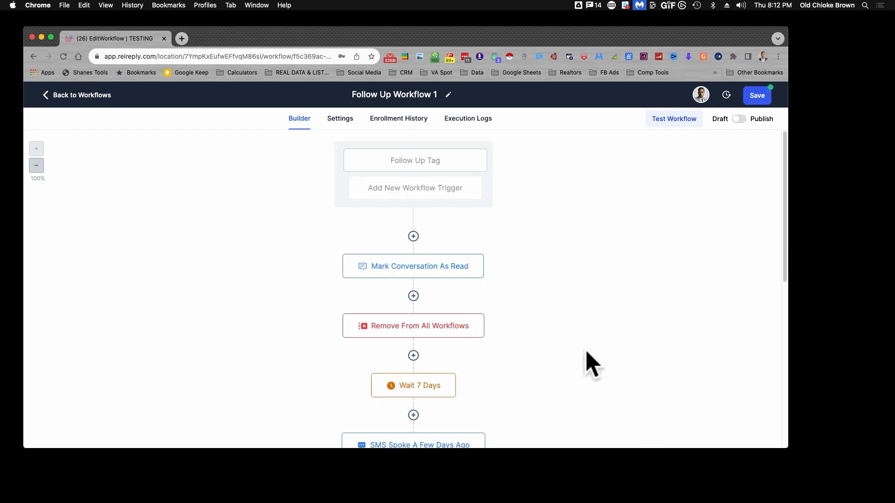
{"action": "scroll", "coordinate": [586, 362], "scroll_direction": "down", "scroll_amount": 10}
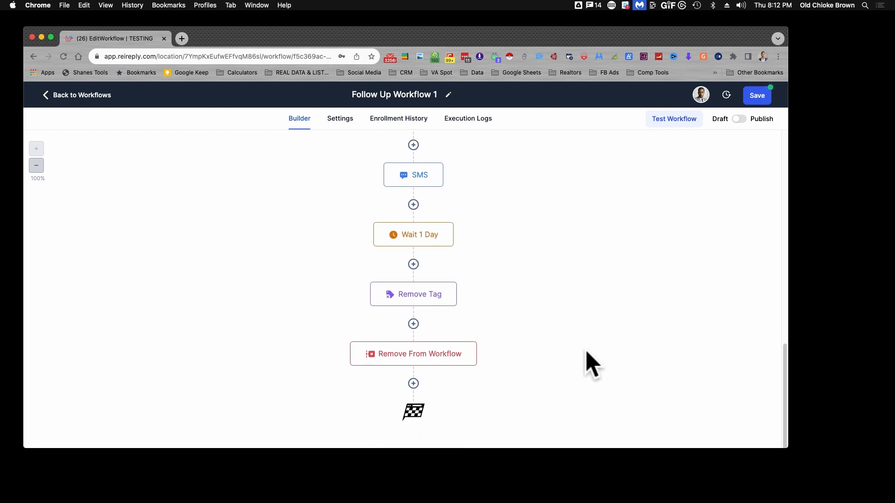
{"action": "scroll", "coordinate": [592, 366], "scroll_direction": "up", "scroll_amount": 10}
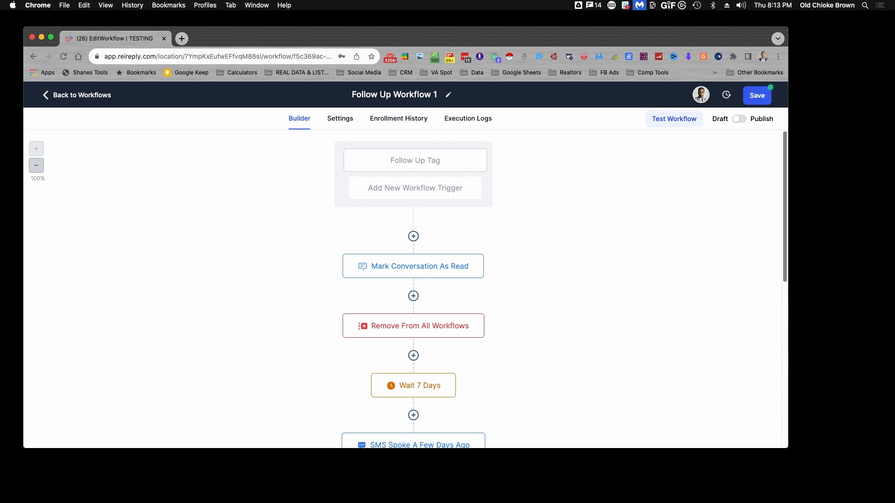
- Switch to the "FOLLOW ME: The Main Automation Workflow - Realtor Closers" workflow and close its Follow Up 1 SMS action without changes
{"action": "left_click_drag", "start_coordinate": [894, 100], "coordinate": [239, 44]}
{"action": "scroll", "coordinate": [256, 230], "scroll_direction": "up", "scroll_amount": 15}
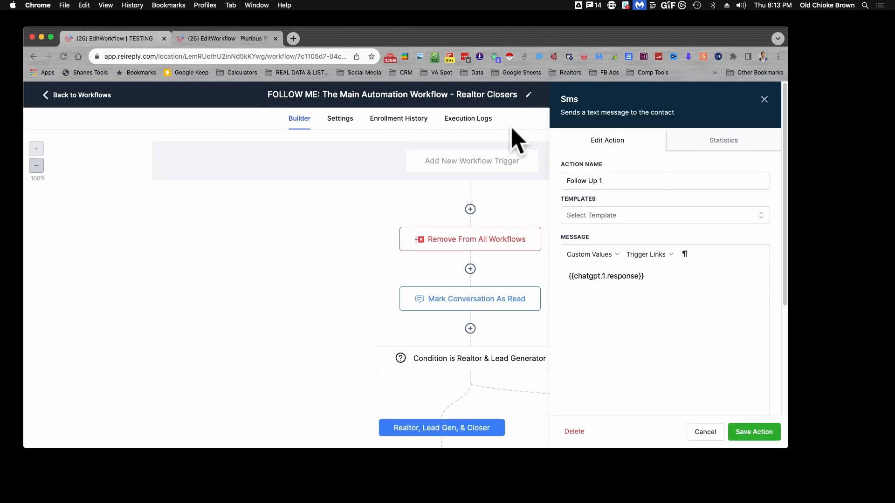
{"action": "left_click", "coordinate": [765, 99]}
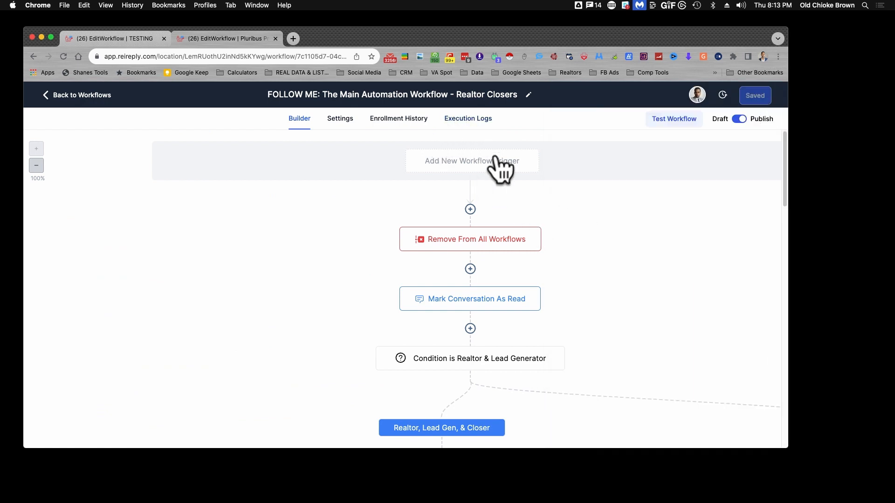
- Examine how the Realtor Closers workflow branches contacts by the number of times they have been followed up
{"action": "scroll", "coordinate": [508, 200], "scroll_direction": "down", "scroll_amount": 10}
{"action": "scroll", "coordinate": [508, 200], "scroll_direction": "up", "scroll_amount": 4}
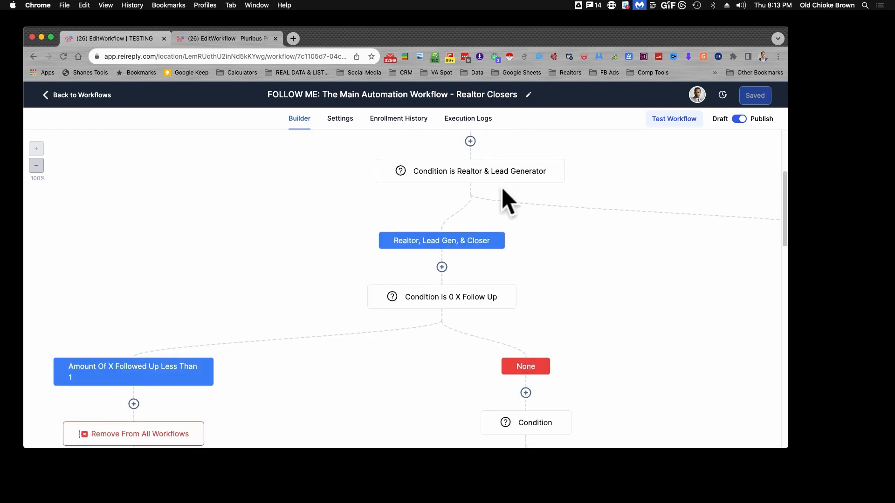
{"action": "scroll", "coordinate": [506, 200], "scroll_direction": "down", "scroll_amount": 5}
{"action": "scroll", "coordinate": [508, 201], "scroll_direction": "down", "scroll_amount": 5}
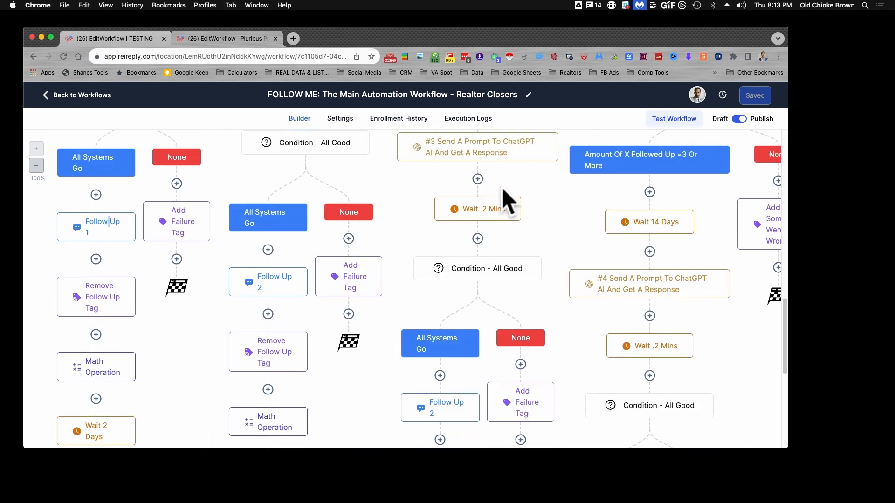
{"action": "scroll", "coordinate": [508, 201], "scroll_direction": "up", "scroll_amount": 10}
{"action": "scroll", "coordinate": [508, 201], "scroll_direction": "down", "scroll_amount": 5}
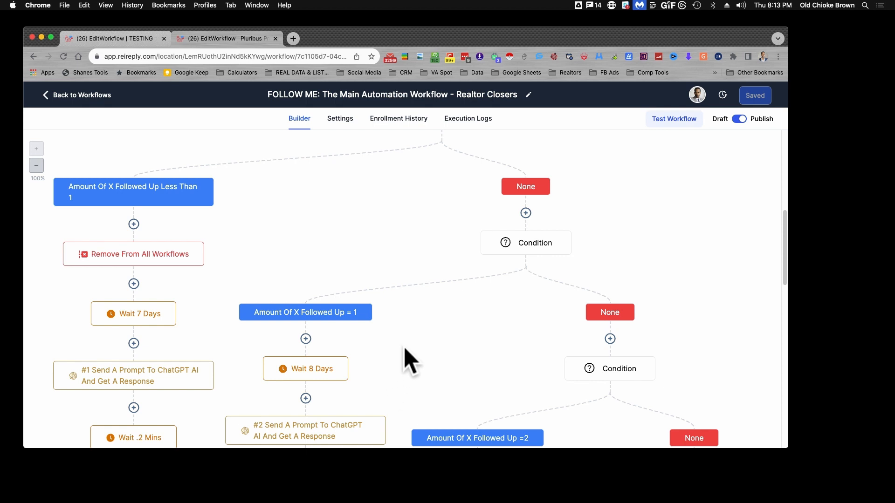
- Inspect the prompt and temperature of the #1 ChatGPT action in the "Amount Of X Followed Up Less Than 1" branch
{"action": "scroll", "coordinate": [424, 300], "scroll_direction": "down", "scroll_amount": 3}
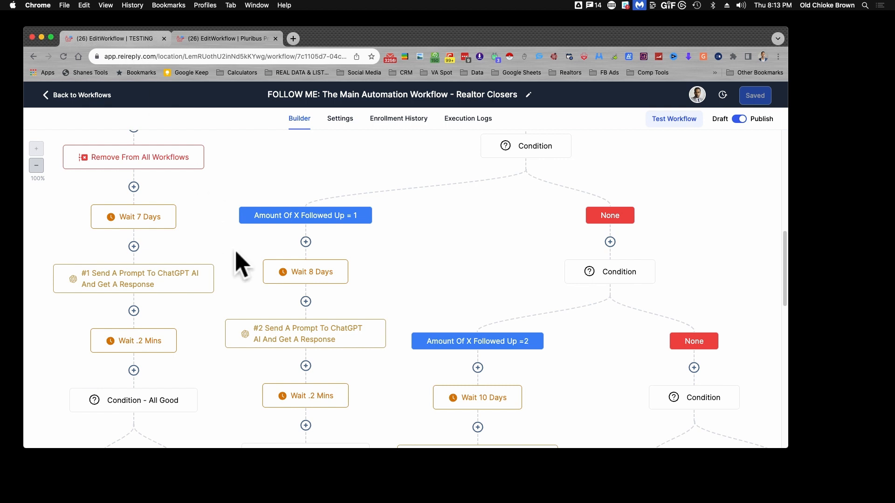
{"action": "left_click", "coordinate": [151, 291]}
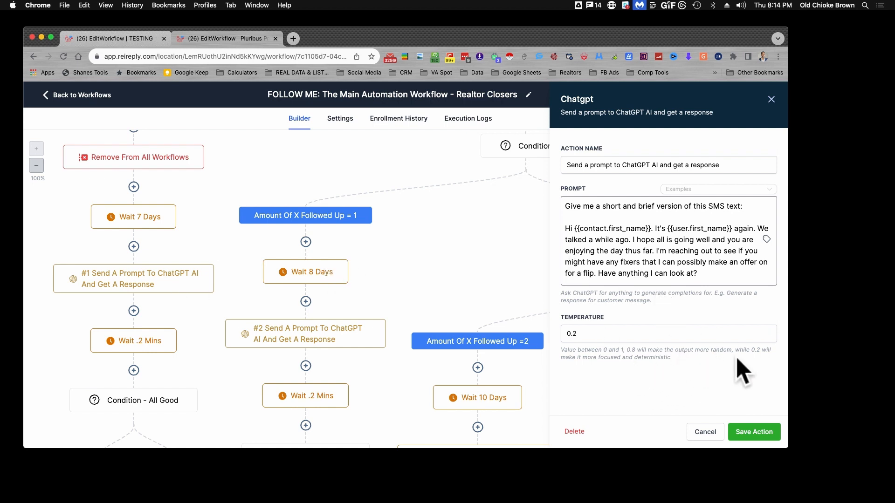
{"action": "left_click", "coordinate": [770, 102]}
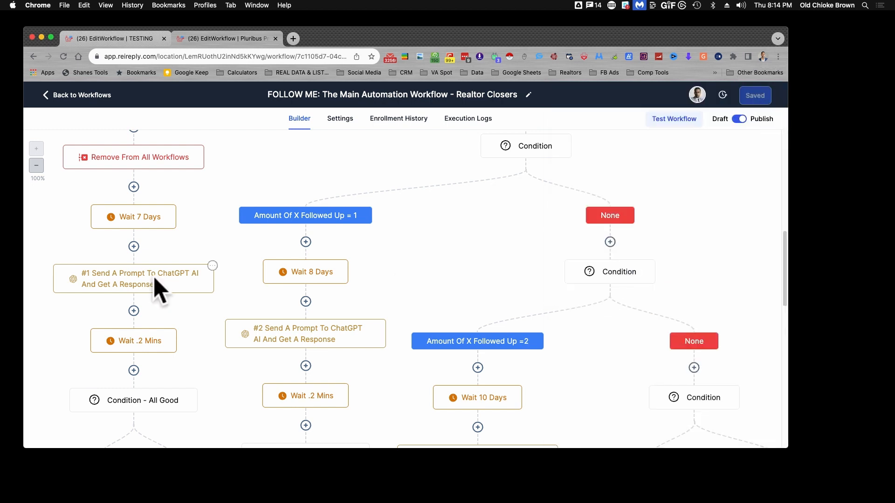
- Examine the waits, follow-up messages, tag removals, math operations and workflow re-adds along the Realtor Closers follow-up branches
{"action": "scroll", "coordinate": [184, 330], "scroll_direction": "down", "scroll_amount": 10}
{"action": "scroll", "coordinate": [222, 259], "scroll_direction": "up", "scroll_amount": 6}
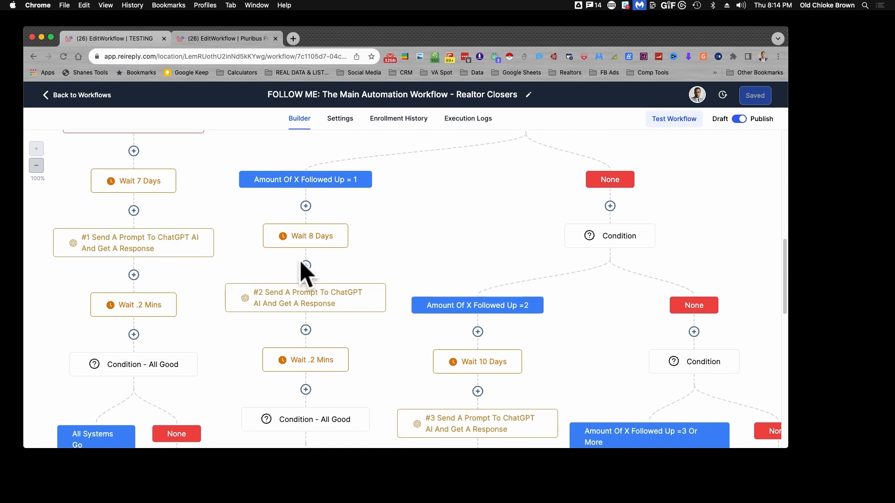
{"action": "scroll", "coordinate": [187, 280], "scroll_direction": "down", "scroll_amount": 1}
{"action": "scroll", "coordinate": [191, 282], "scroll_direction": "down", "scroll_amount": 10}
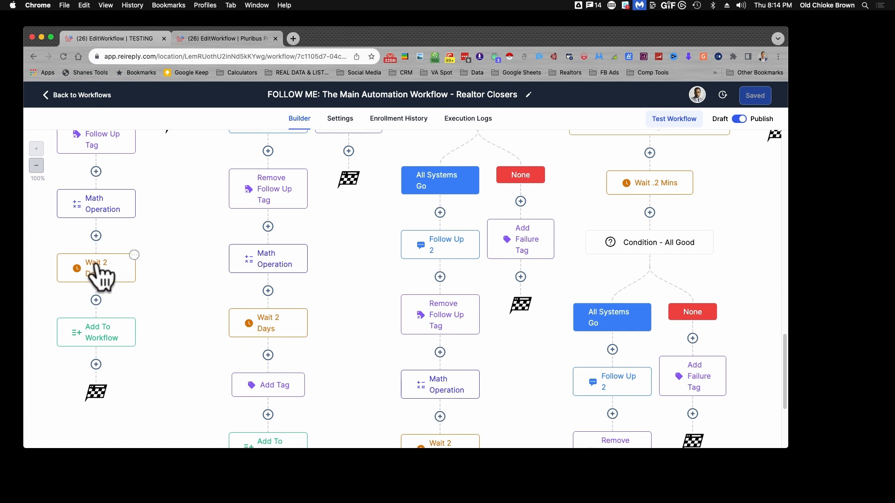
{"action": "scroll", "coordinate": [105, 232], "scroll_direction": "up", "scroll_amount": 1}
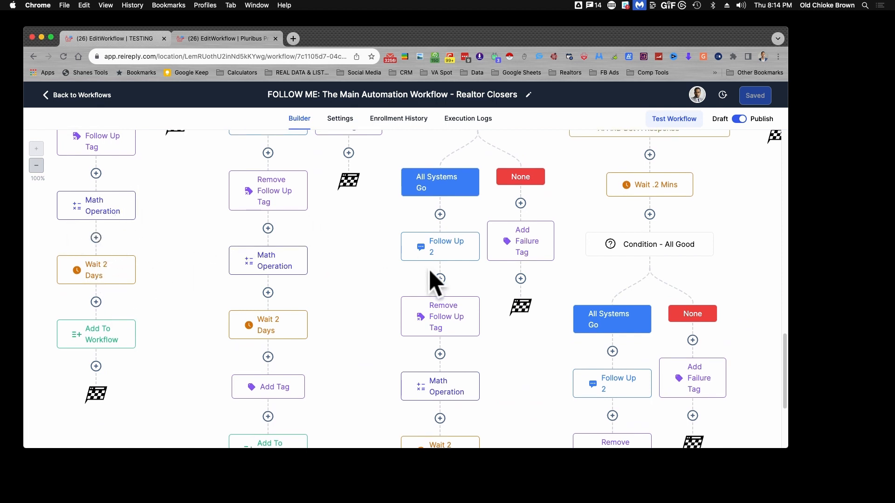
{"action": "scroll", "coordinate": [479, 183], "scroll_direction": "up", "scroll_amount": 15}
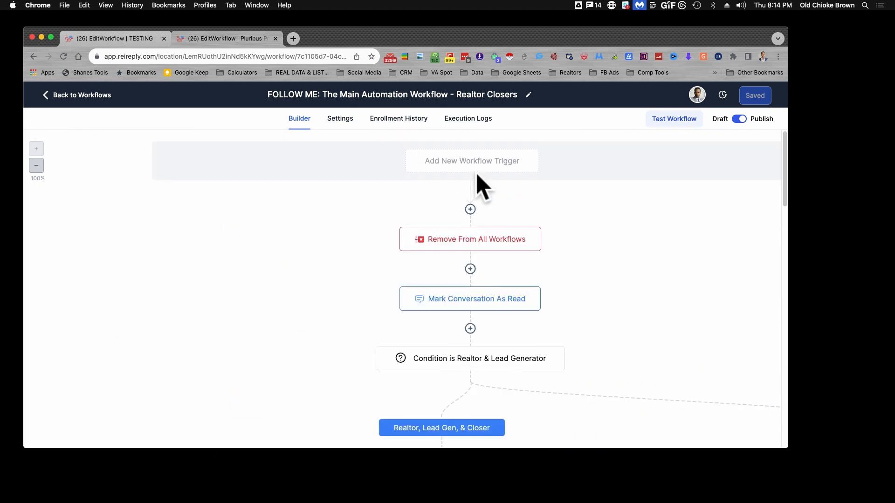
- Compare the simple structure of Follow Up Workflow 1 with the advanced Realtor Closers workflow, down to its final actions
{"action": "left_click", "coordinate": [128, 39]}
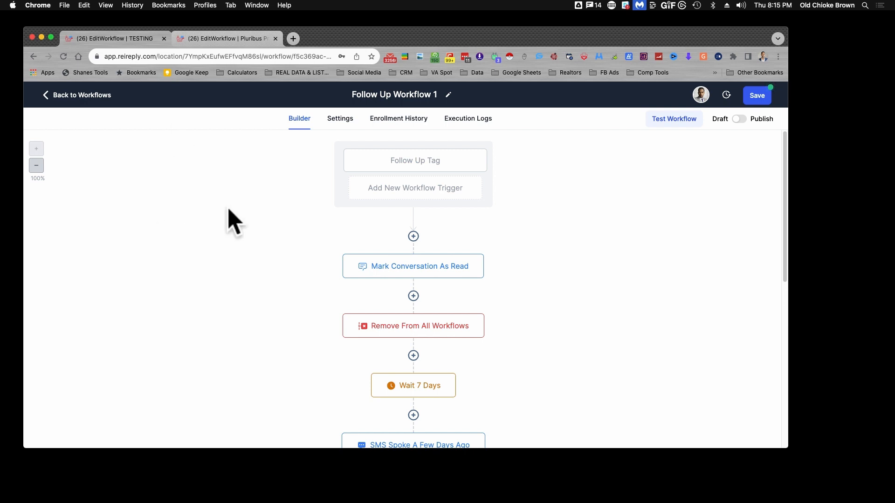
{"action": "scroll", "coordinate": [379, 248], "scroll_direction": "down", "scroll_amount": 10}
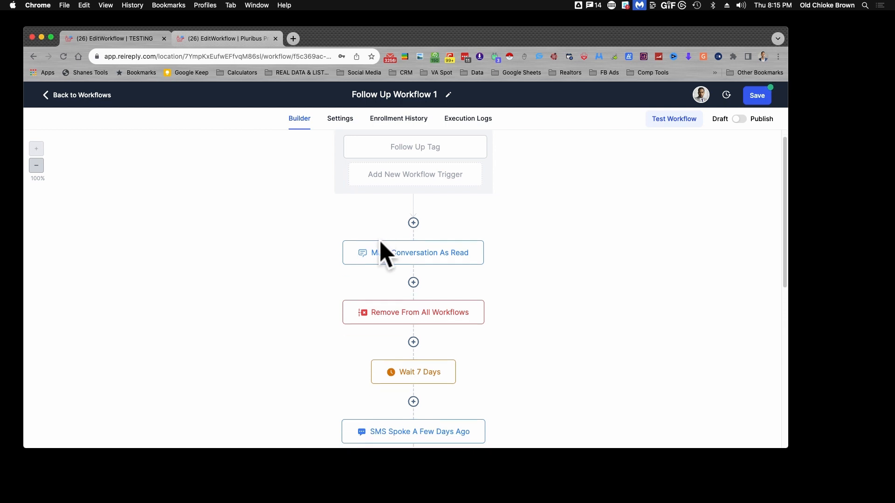
{"action": "left_click", "coordinate": [202, 36]}
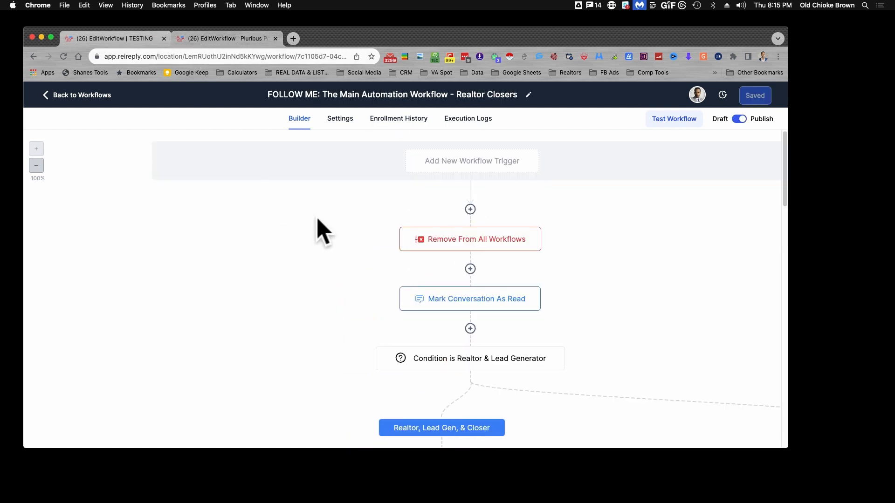
{"action": "scroll", "coordinate": [390, 259], "scroll_direction": "down", "scroll_amount": 10}
{"action": "scroll", "coordinate": [385, 259], "scroll_direction": "down", "scroll_amount": 5}
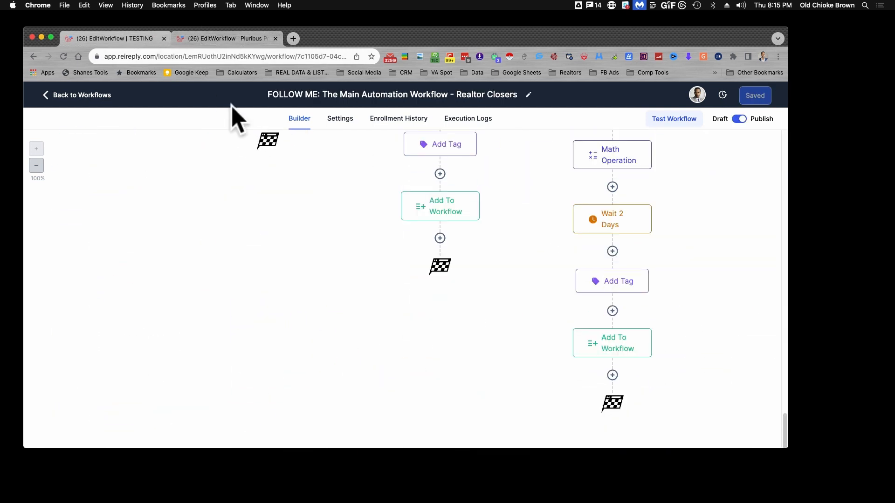
- Return to Follow Up Workflow 1 and review its published sequence from the trigger through the Remove From Workflow action
{"action": "left_click", "coordinate": [135, 41]}
{"action": "scroll", "coordinate": [284, 320], "scroll_direction": "up", "scroll_amount": 10}
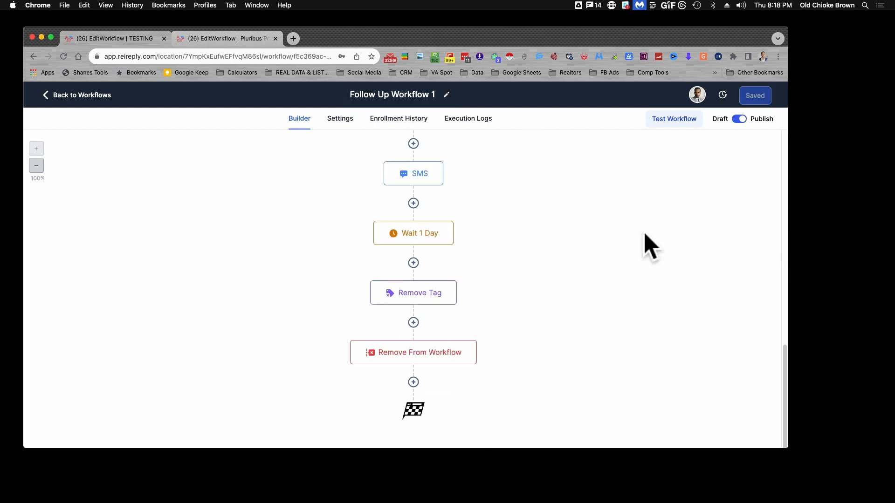
{"action": "scroll", "coordinate": [643, 244], "scroll_direction": "up", "scroll_amount": 10}
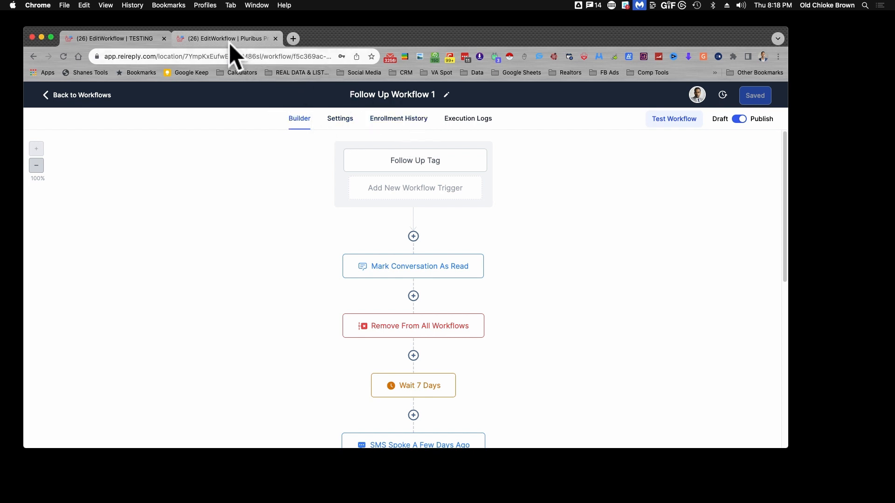
{"action": "scroll", "coordinate": [334, 223], "scroll_direction": "down", "scroll_amount": 4}
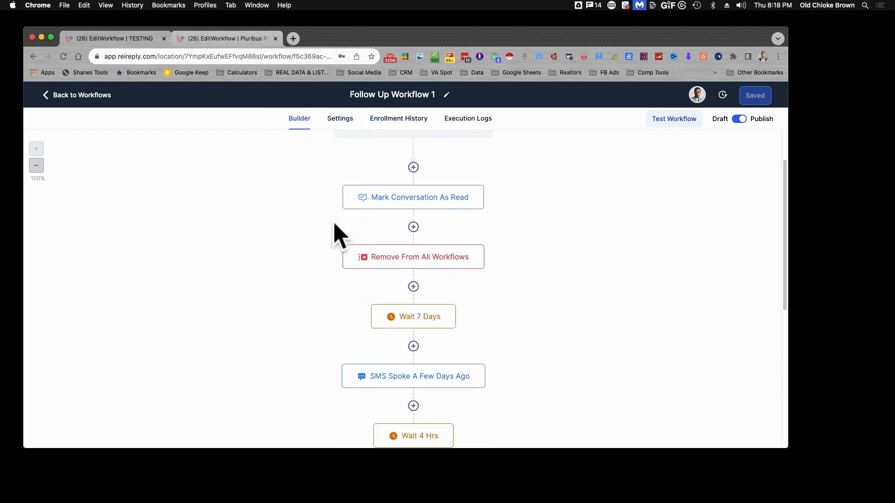
{"action": "scroll", "coordinate": [334, 224], "scroll_direction": "down", "scroll_amount": 10}
{"action": "scroll", "coordinate": [337, 233], "scroll_direction": "up", "scroll_amount": 15}
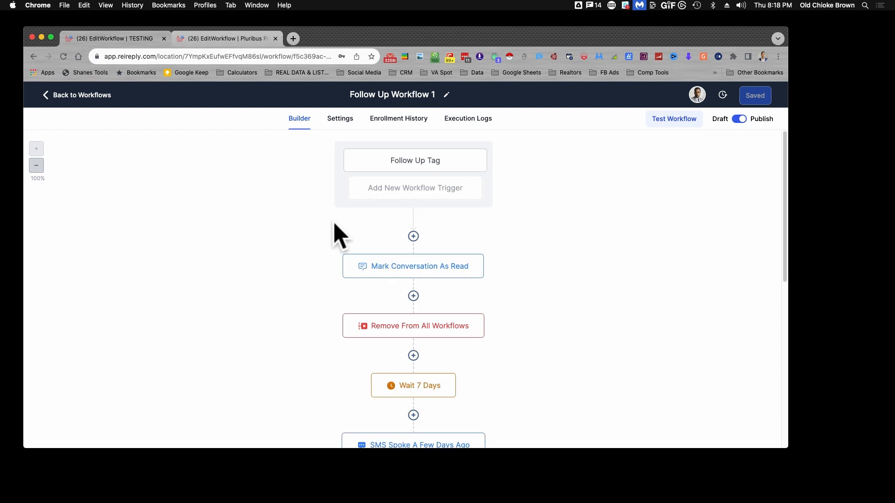